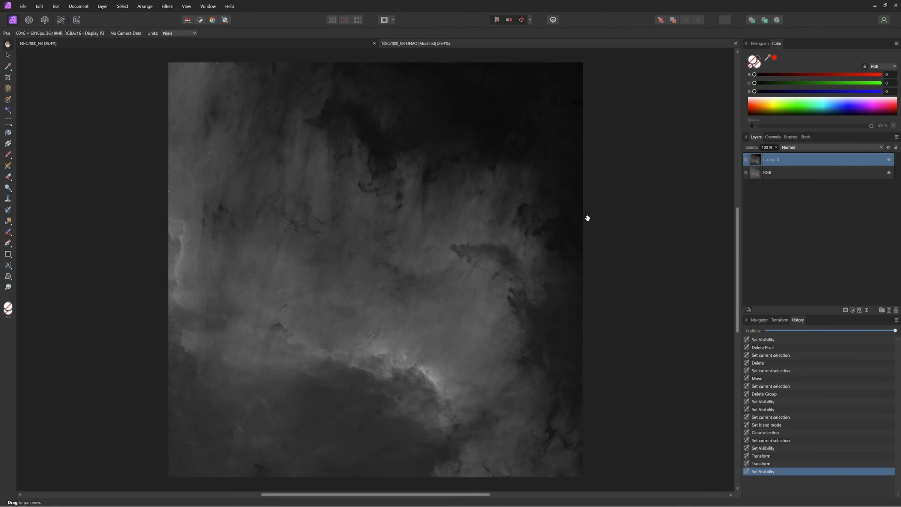
Set the L_orig.tif layer's blend mode to Luminosity and merge the visible layers into a new pixel layer.
{"action": "key", "text": "v"}
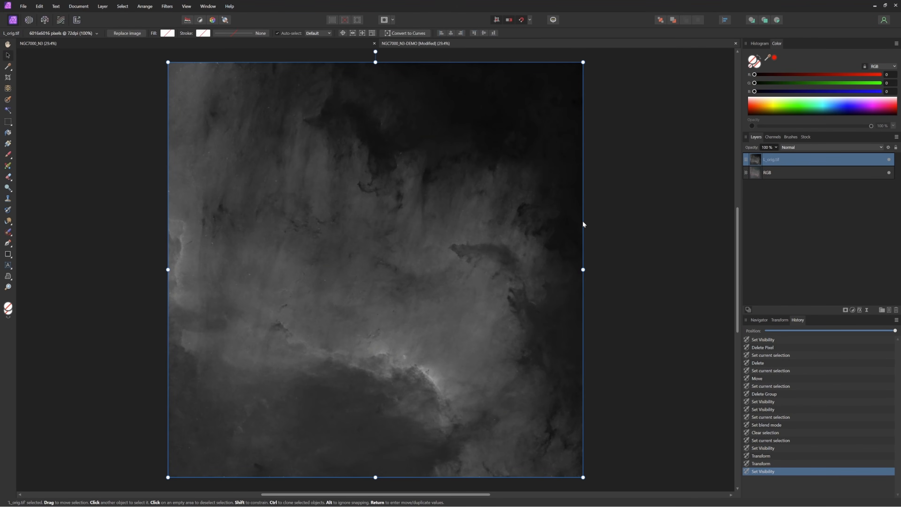
{"action": "left_click", "coordinate": [859, 147]}
{"action": "scroll", "coordinate": [823, 219], "scroll_direction": "down", "scroll_amount": 3}
{"action": "scroll", "coordinate": [822, 218], "scroll_direction": "down", "scroll_amount": 3}
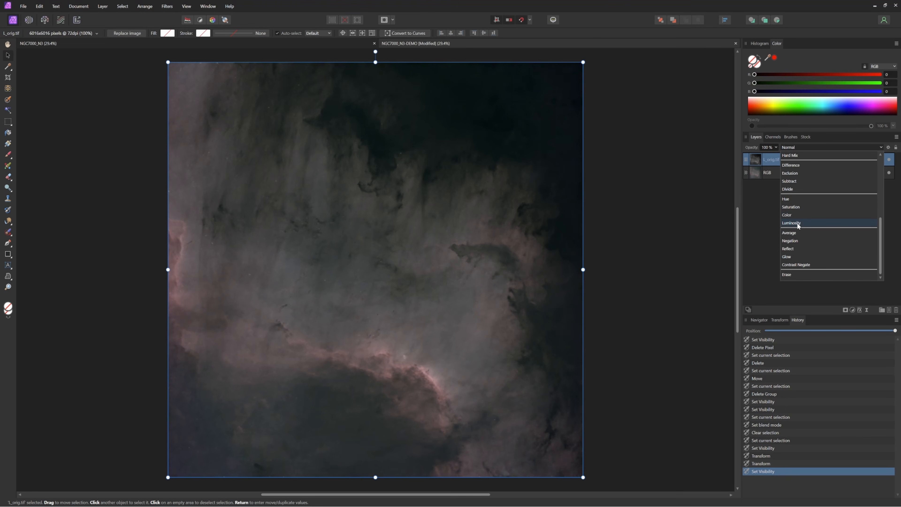
{"action": "left_click", "coordinate": [798, 224]}
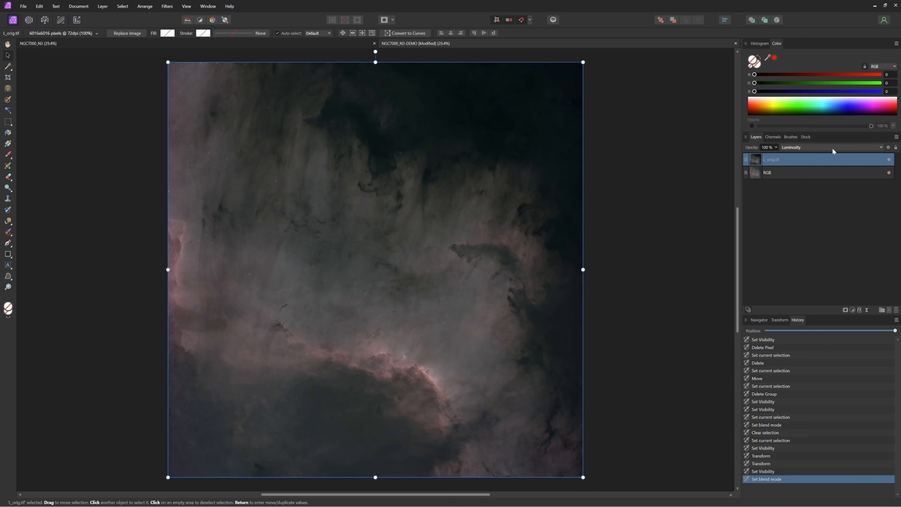
{"action": "right_click", "coordinate": [790, 159]}
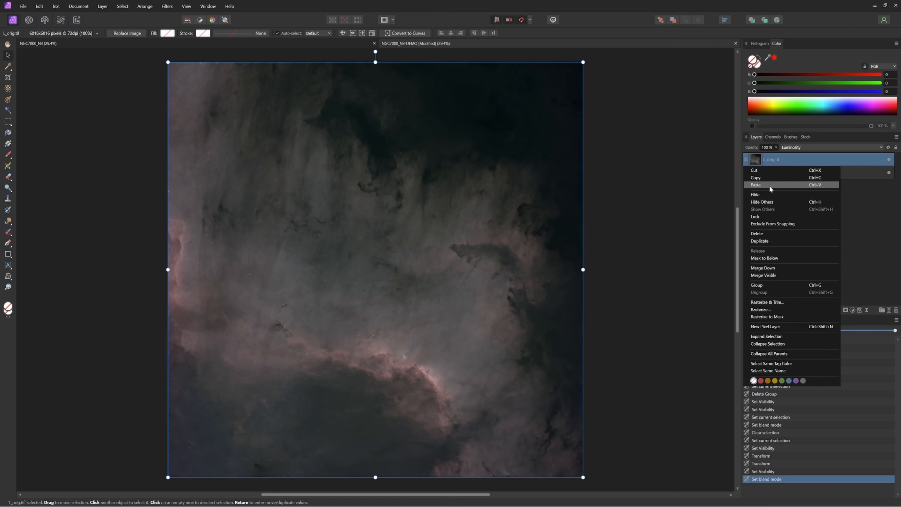
{"action": "left_click", "coordinate": [777, 276]}
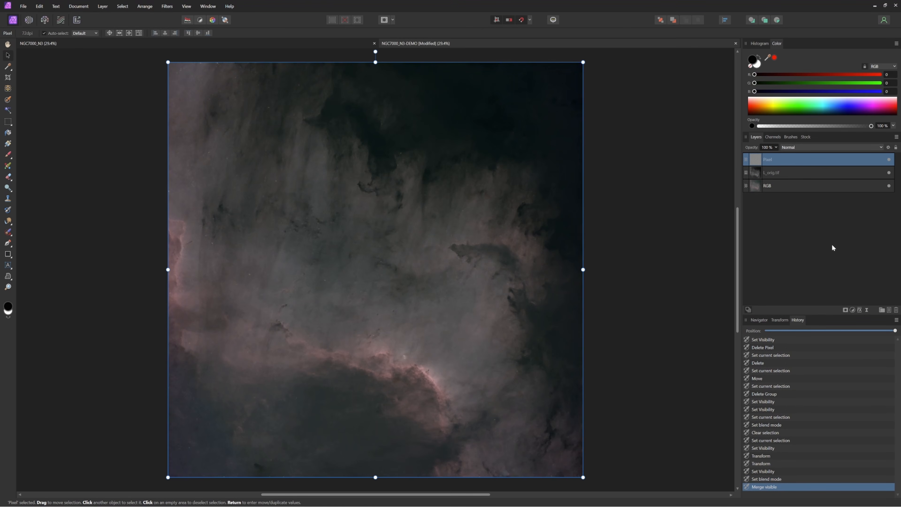
Hide and group the L_orig.tif and RGB layers, name the group Originals, and hide the group.
{"action": "left_click", "coordinate": [778, 173]}
{"action": "left_click", "coordinate": [813, 187], "text": "shift"}
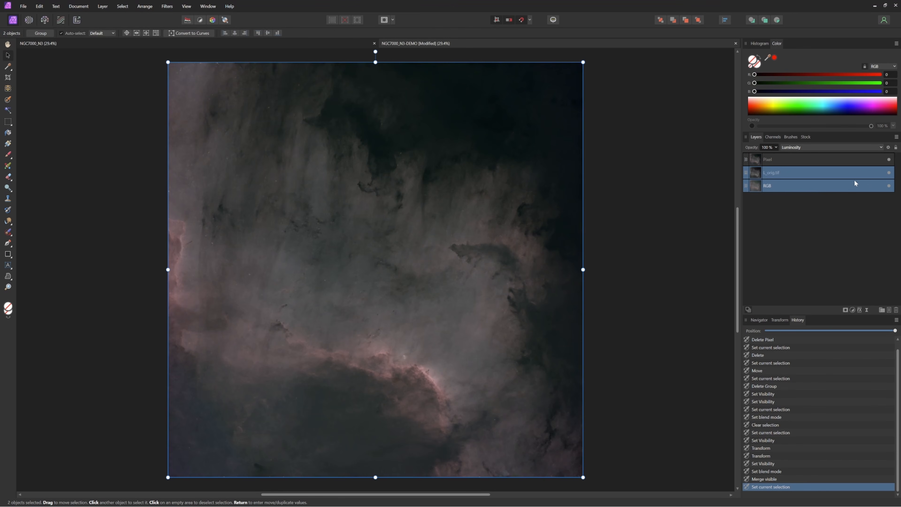
{"action": "left_click", "coordinate": [889, 173]}
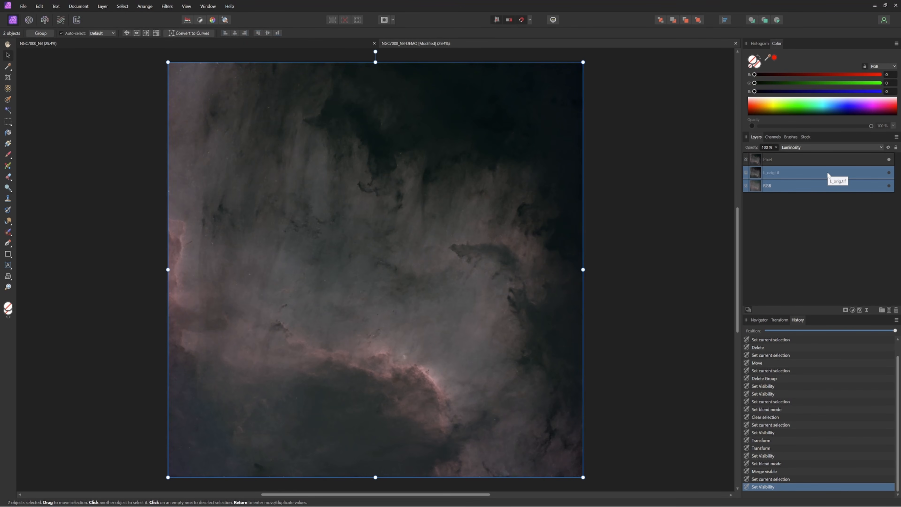
{"action": "key", "text": "ctrl+g"}
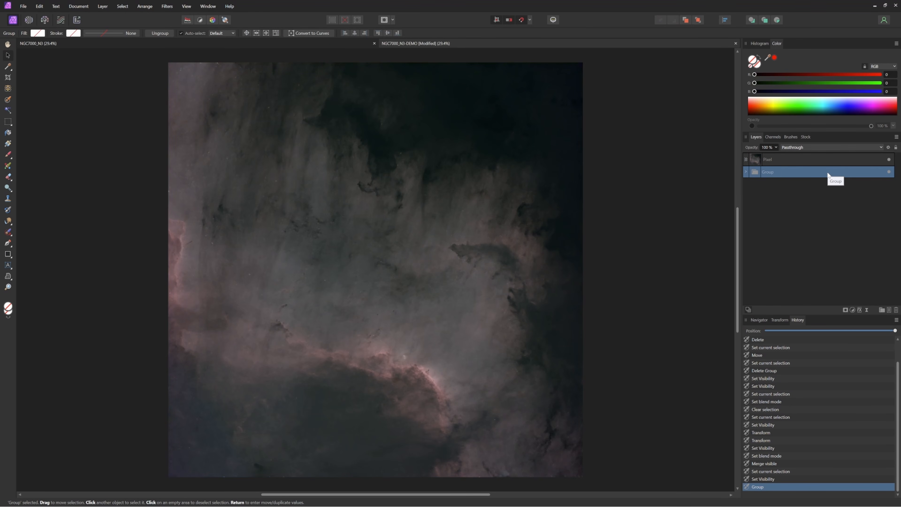
{"action": "double_click", "coordinate": [828, 175]}
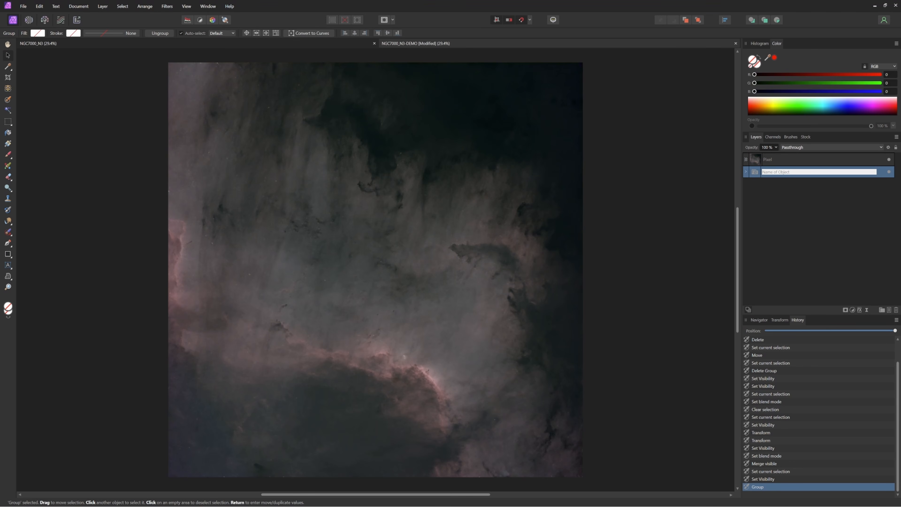
{"action": "type", "text": "Originals"}
{"action": "key", "text": "Return"}
{"action": "left_click", "coordinate": [889, 172]}
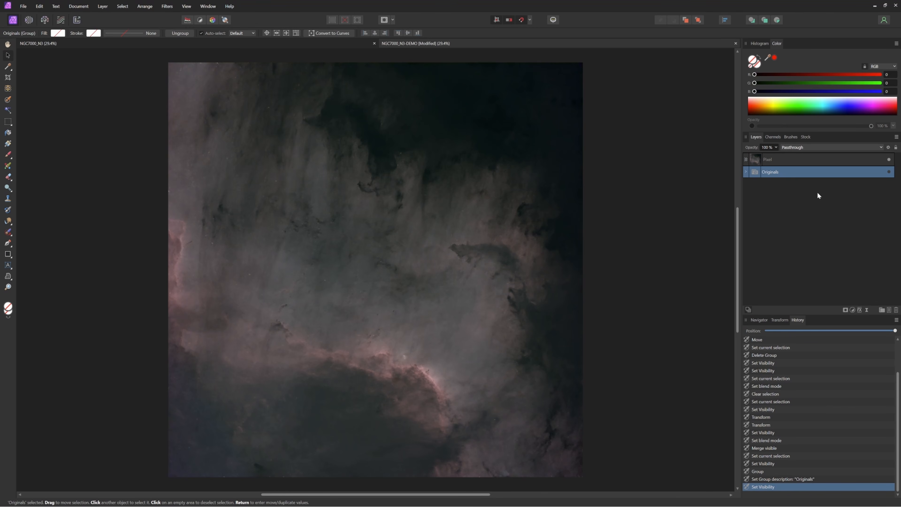
Apply Gaussian Frequency Separation with a 2 px radius to the merged pixel layer.
{"action": "left_click", "coordinate": [778, 161]}
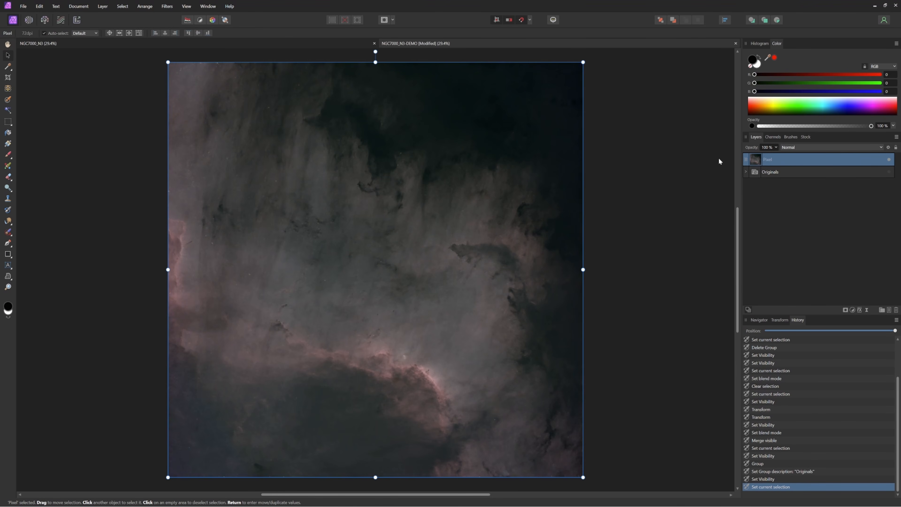
{"action": "left_click", "coordinate": [889, 159]}
{"action": "left_click", "coordinate": [889, 159]}
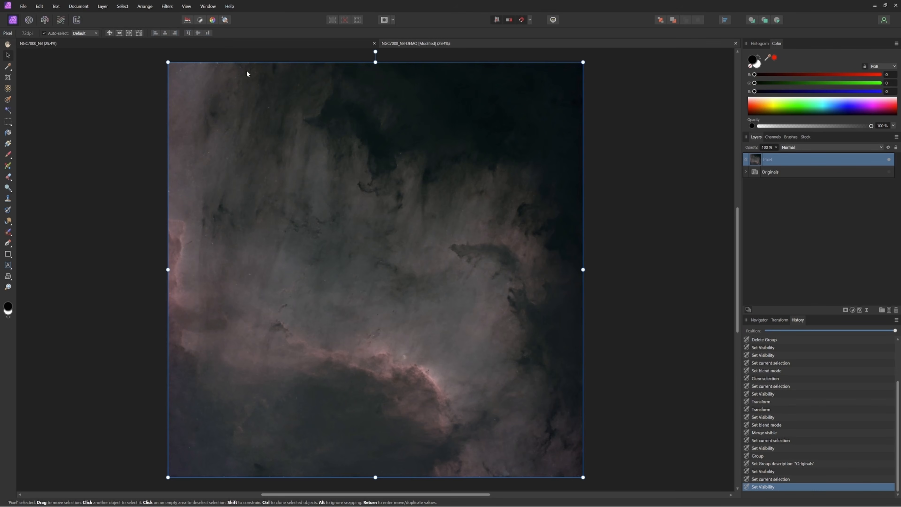
{"action": "left_click", "coordinate": [167, 6]}
{"action": "left_click", "coordinate": [192, 61]}
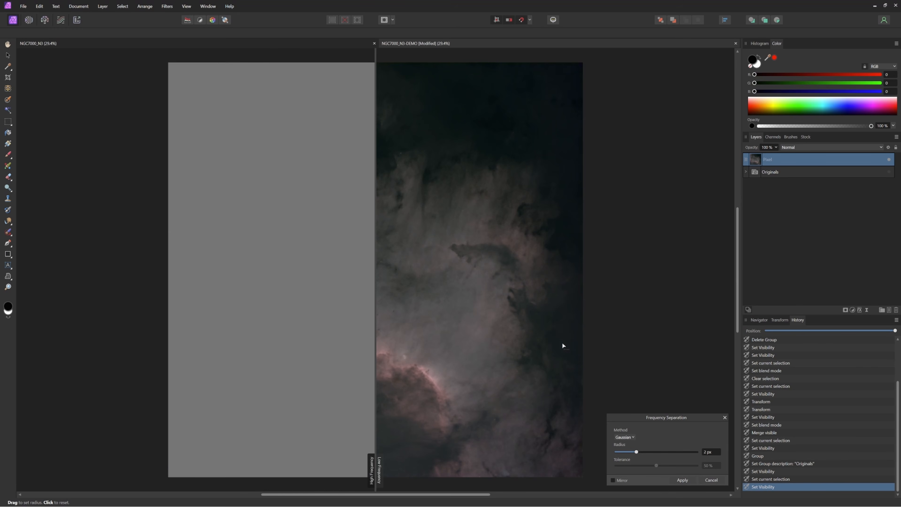
{"action": "left_click", "coordinate": [683, 479]}
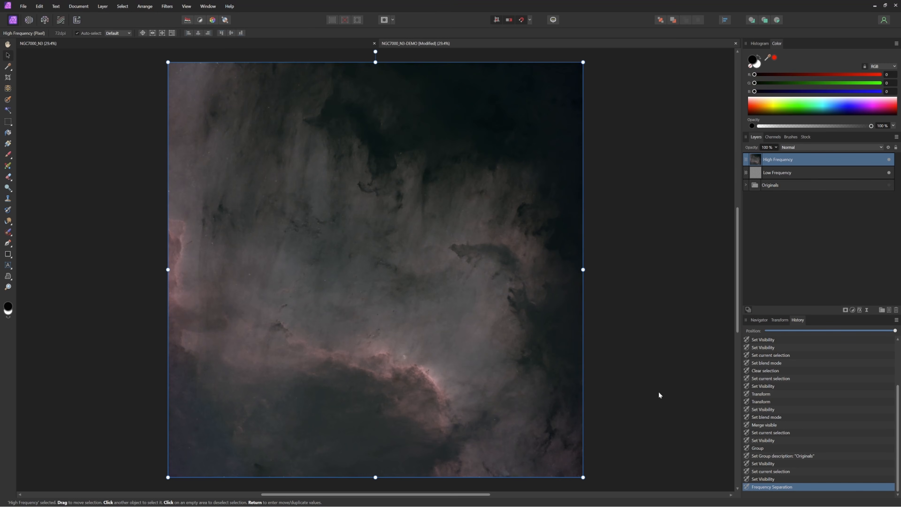
Add a Vibrance adjustment to the Low Frequency layer and try raising its saturation slightly.
{"action": "left_click", "coordinate": [776, 173]}
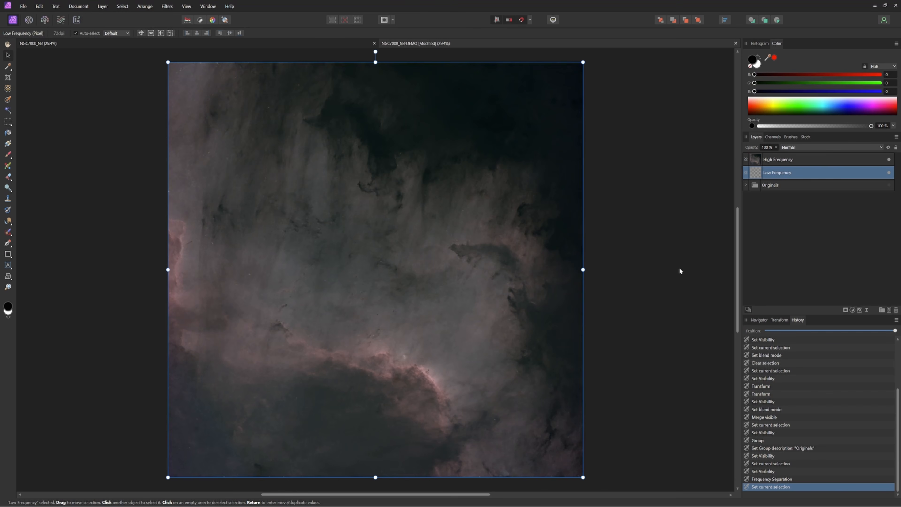
{"action": "left_click", "coordinate": [853, 310]}
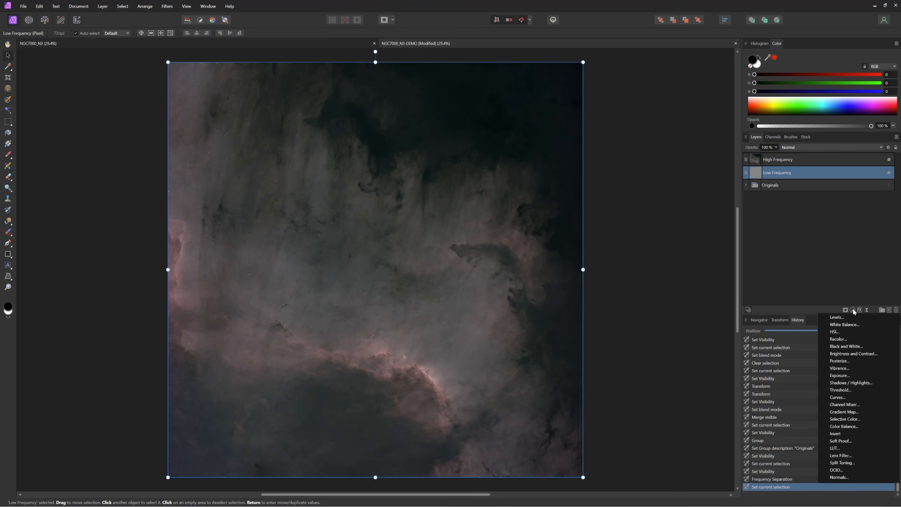
{"action": "left_click", "coordinate": [837, 369]}
{"action": "left_click_drag", "start_coordinate": [642, 466], "coordinate": [657, 467]}
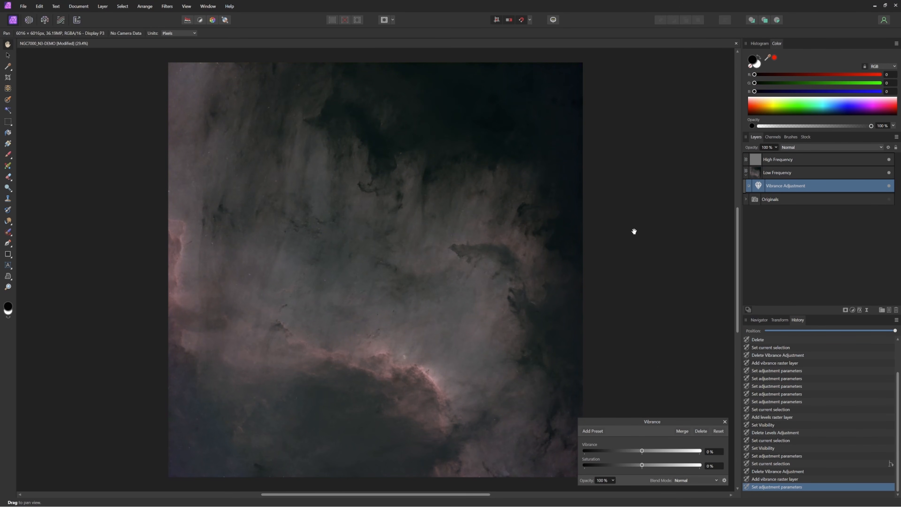
Examine the image's histogram for the blue, green and red channels individually.
{"action": "left_click", "coordinate": [758, 43]}
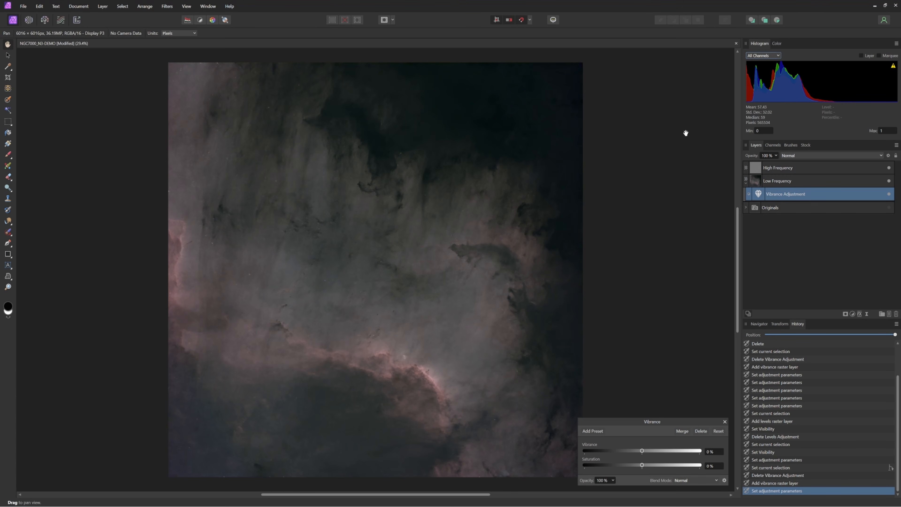
{"action": "left_click", "coordinate": [778, 57]}
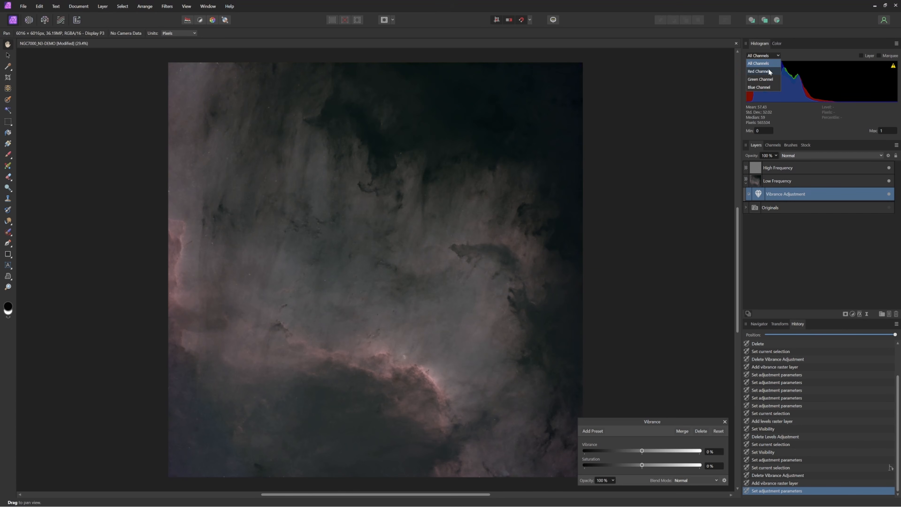
{"action": "left_click", "coordinate": [762, 88]}
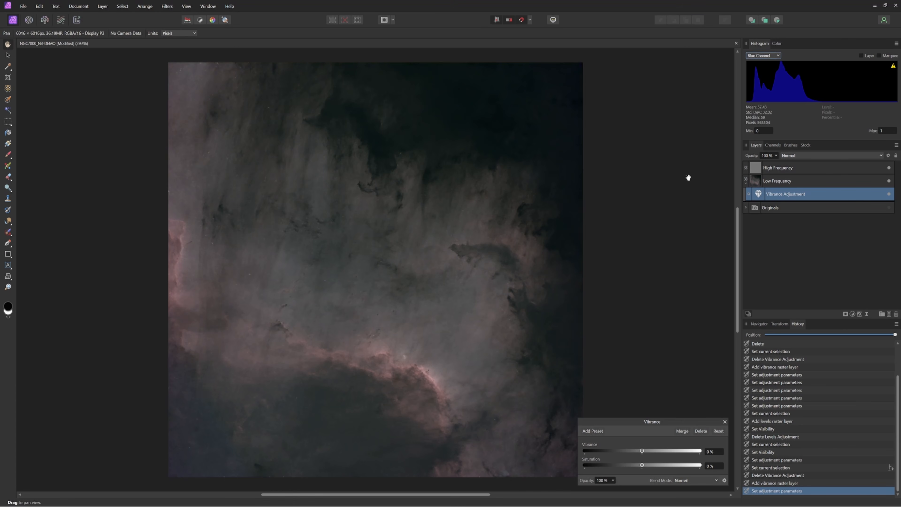
{"action": "left_click", "coordinate": [778, 55]}
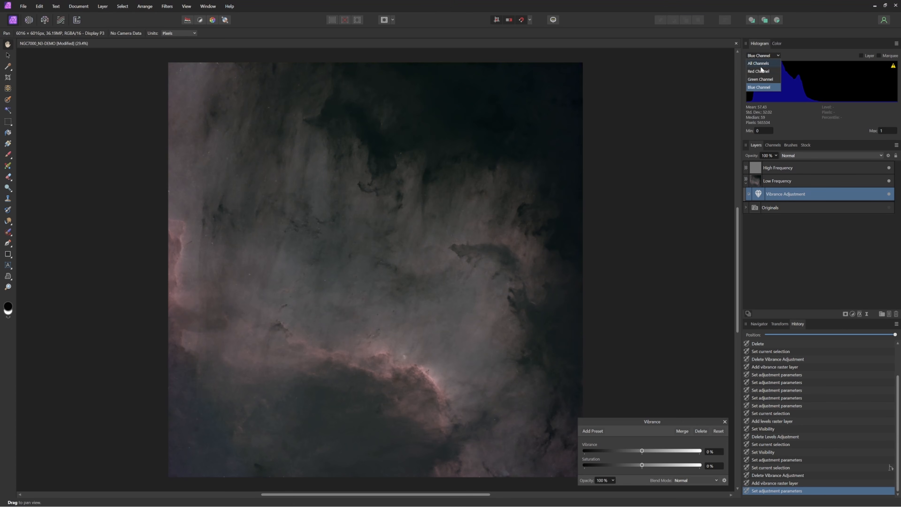
{"action": "left_click", "coordinate": [763, 79]}
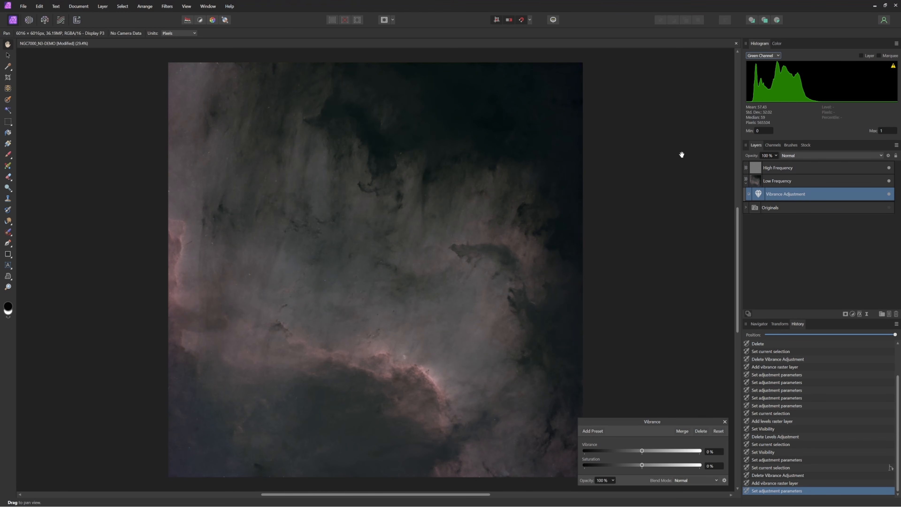
{"action": "left_click", "coordinate": [778, 54]}
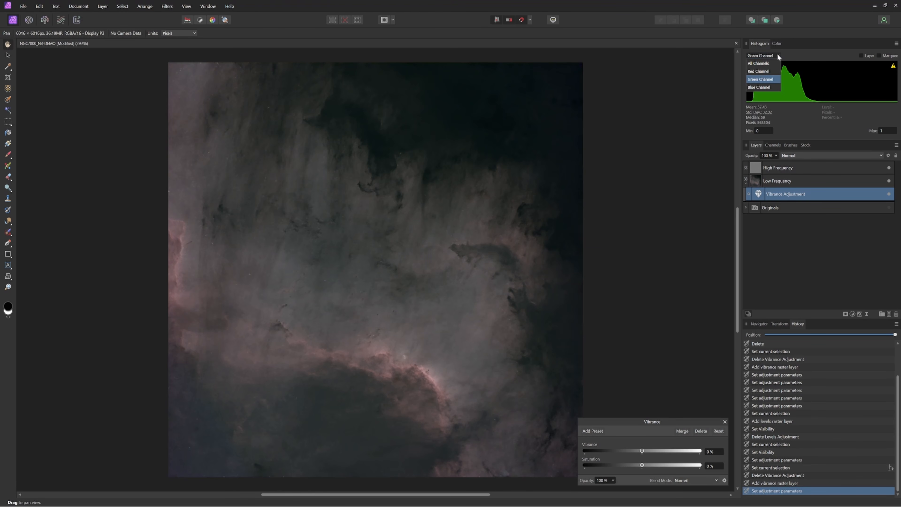
{"action": "left_click", "coordinate": [769, 68]}
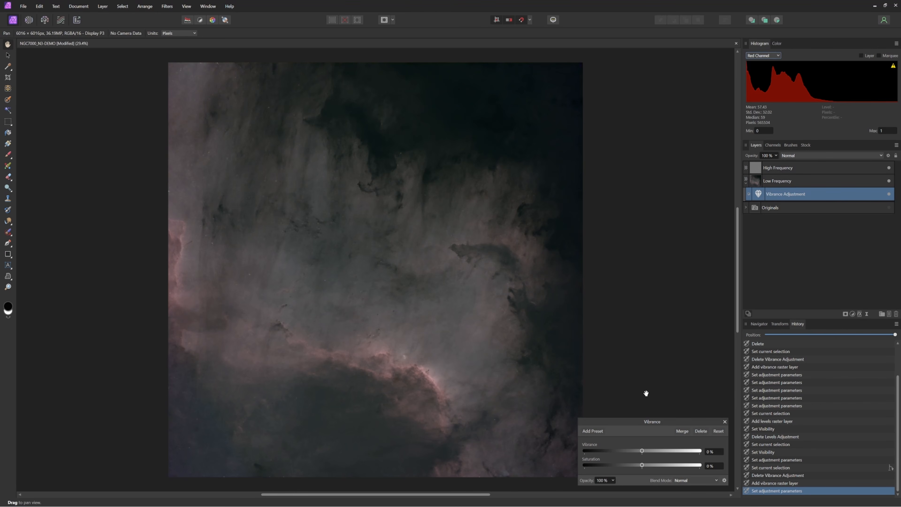
Try raising the Vibrance adjustment's vibrance to 59 %, and reset the adjustment.
{"action": "left_click_drag", "start_coordinate": [641, 451], "coordinate": [673, 451]}
{"action": "scroll", "coordinate": [717, 453], "scroll_direction": "down", "scroll_amount": 1}
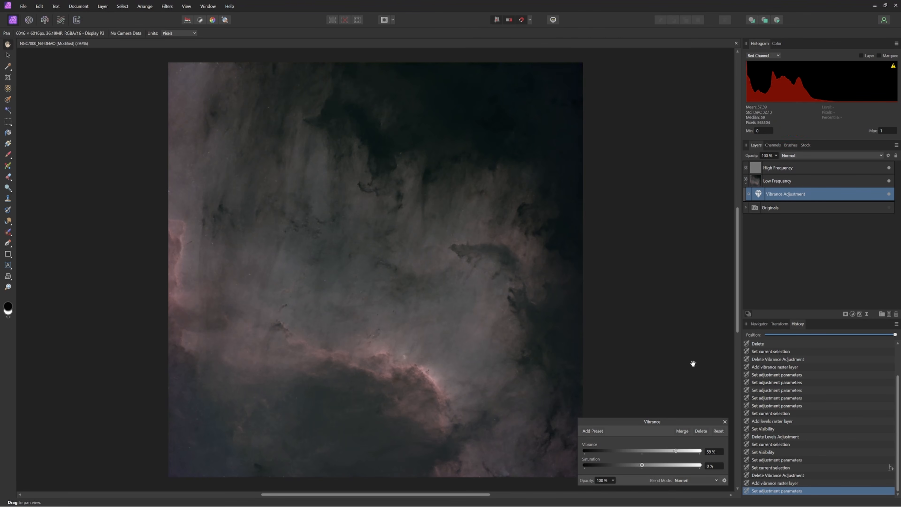
{"action": "left_click", "coordinate": [719, 431]}
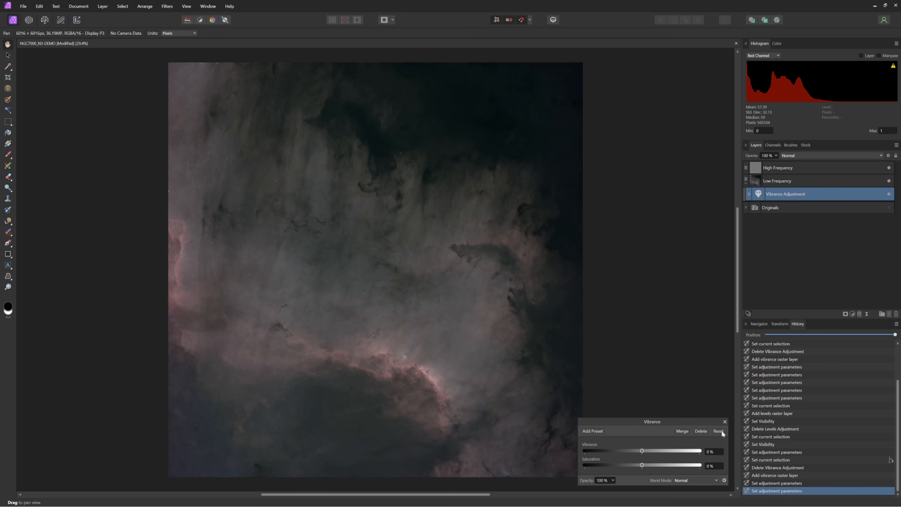
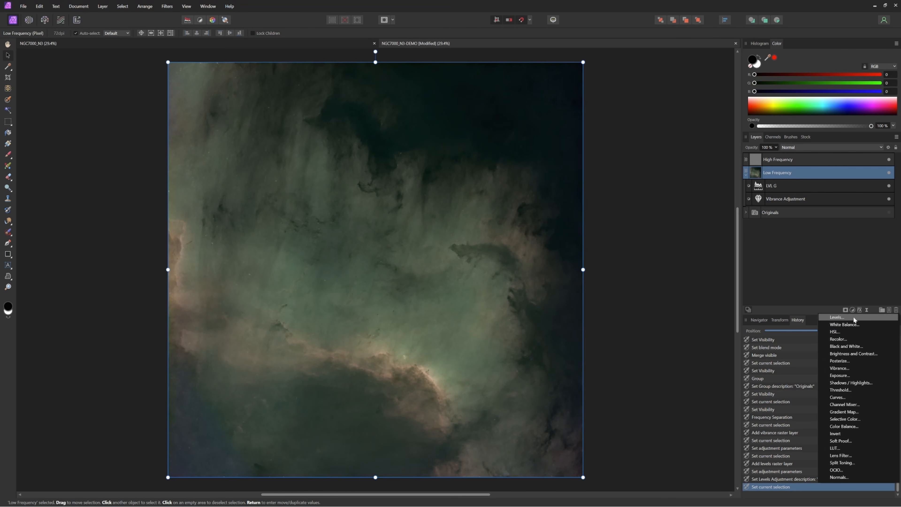
Add a second Levels adjustment to the Low Frequency layer and lower the white level of its blue channel.
{"action": "left_click", "coordinate": [847, 320]}
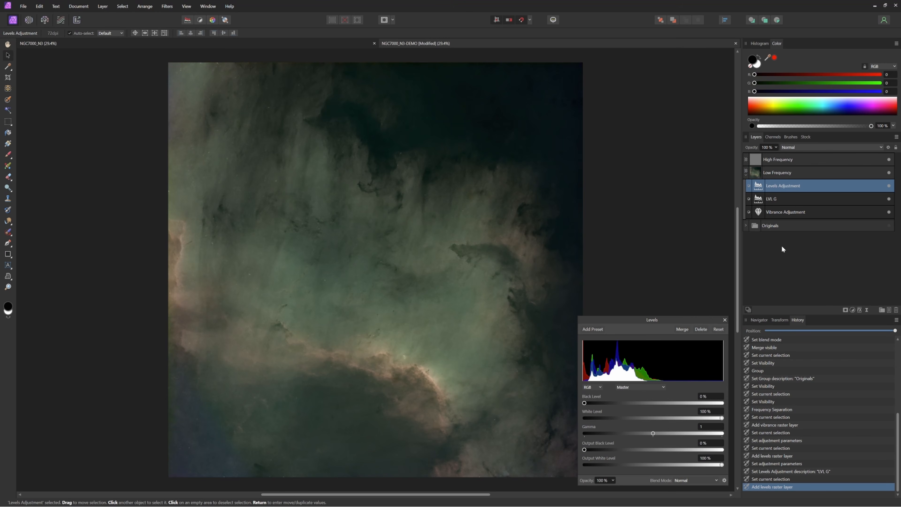
{"action": "left_click", "coordinate": [663, 386]}
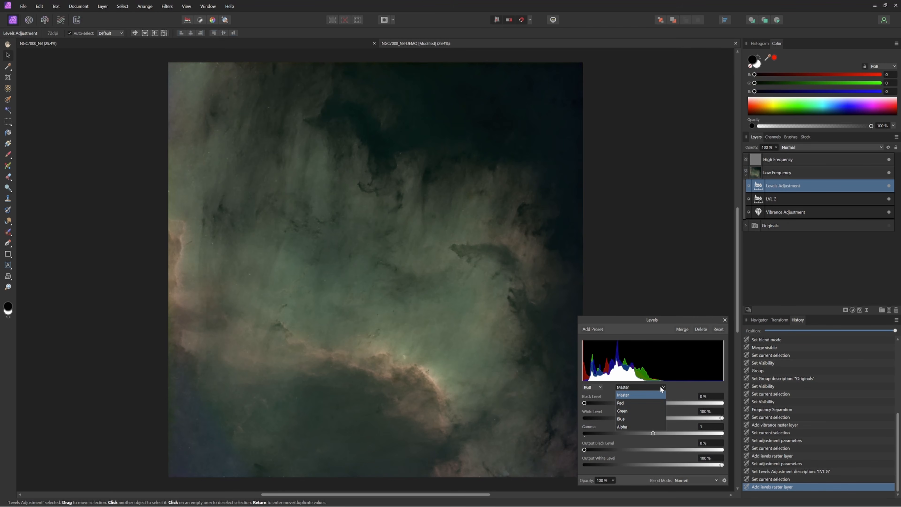
{"action": "left_click", "coordinate": [635, 421]}
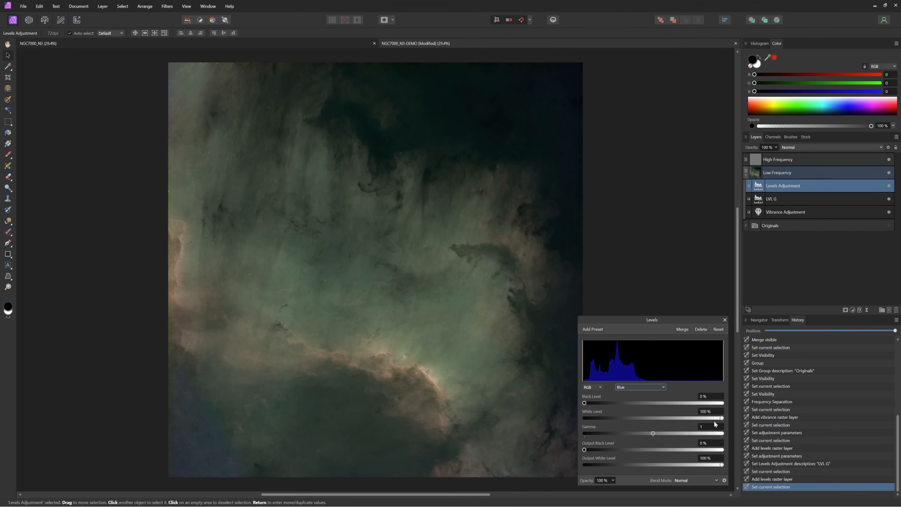
{"action": "left_click_drag", "start_coordinate": [722, 418], "coordinate": [664, 418]}
{"action": "left_click_drag", "start_coordinate": [662, 417], "coordinate": [659, 418]}
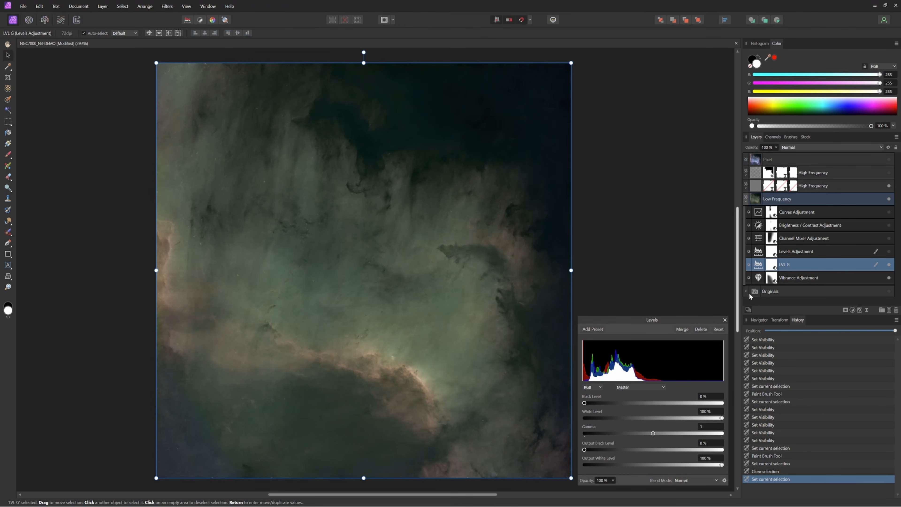
Set the red channel's white level to 76 % in the LVL G levels adjustment.
{"action": "left_click", "coordinate": [640, 386]}
{"action": "left_click", "coordinate": [633, 404]}
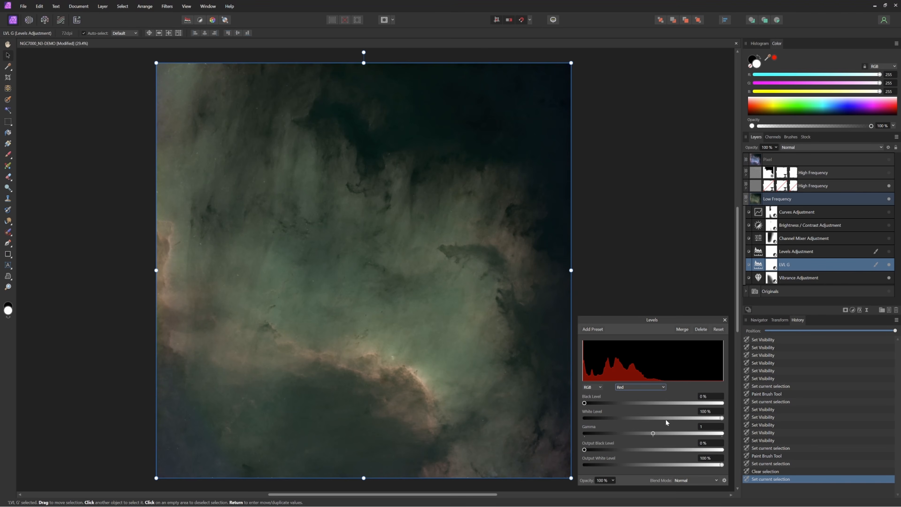
{"action": "left_click_drag", "start_coordinate": [722, 419], "coordinate": [694, 418]}
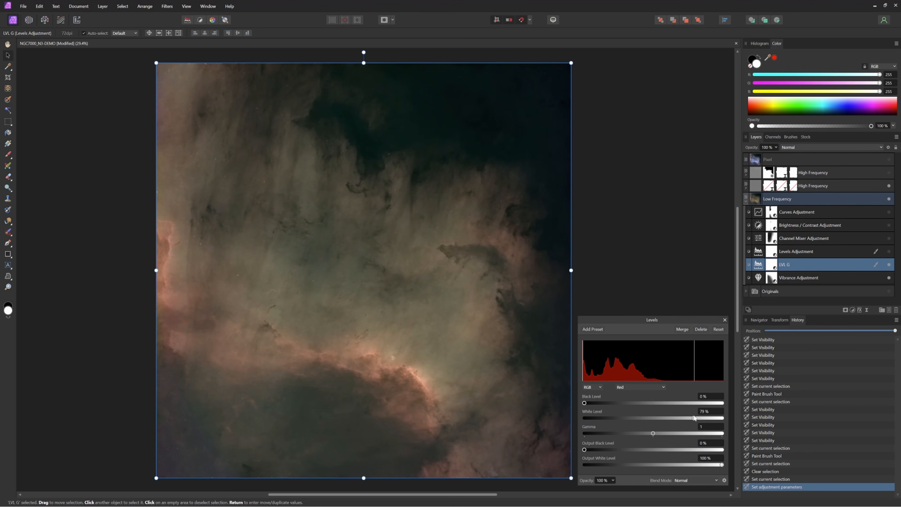
{"action": "mouse_move", "coordinate": [695, 420]}
{"action": "left_mouse_down"}
{"action": "mouse_move", "coordinate": [749, 424]}
{"action": "mouse_move", "coordinate": [695, 418]}
{"action": "left_mouse_up"}
{"action": "left_click_drag", "start_coordinate": [695, 417], "coordinate": [731, 420]}
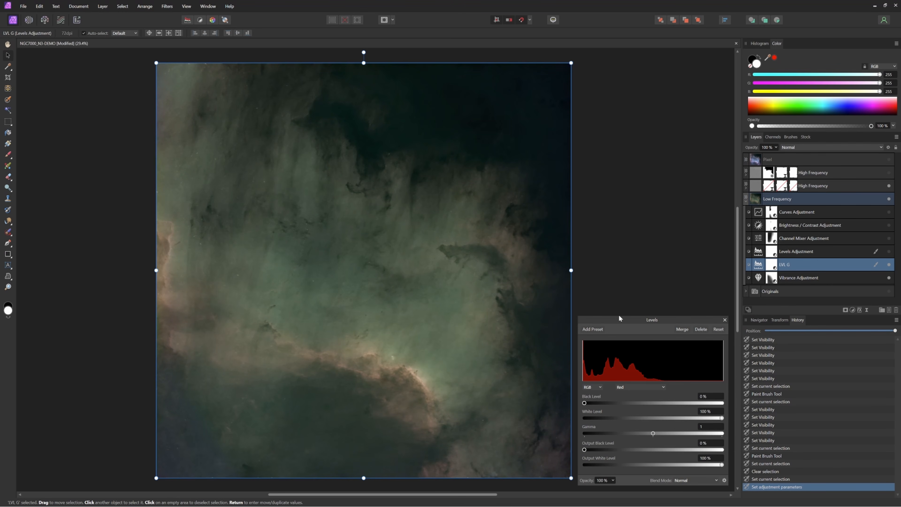
{"action": "left_click_drag", "start_coordinate": [722, 419], "coordinate": [689, 419]}
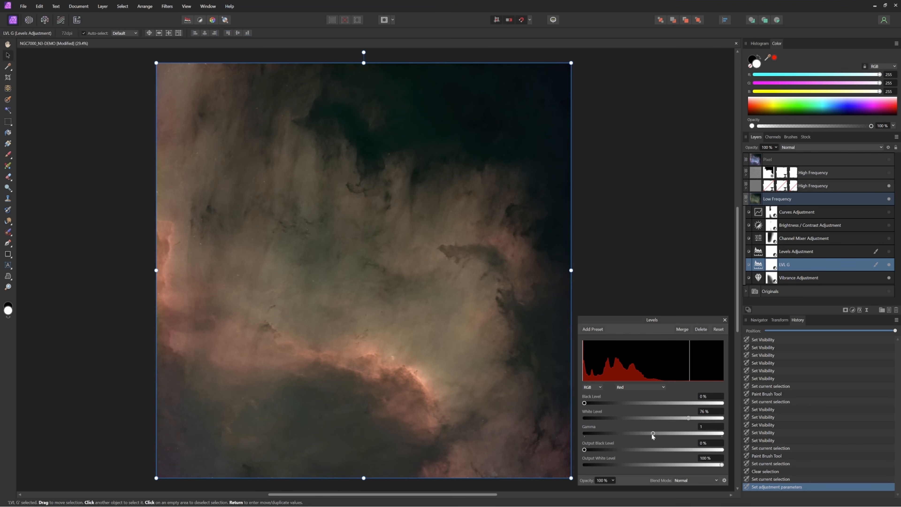
Adjust the red channel's gamma in the LVL G levels adjustment.
{"action": "left_click_drag", "start_coordinate": [663, 433], "coordinate": [664, 432]}
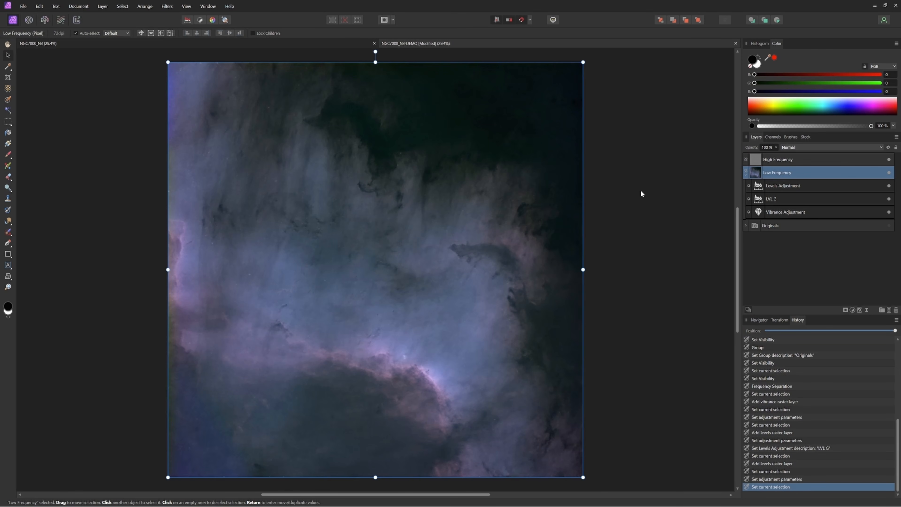
Add a Channel Mixer adjustment to the Low Frequency layer, mixing the red output from 139 % red, -22 % green and -8 % blue.
{"action": "left_click", "coordinate": [853, 310]}
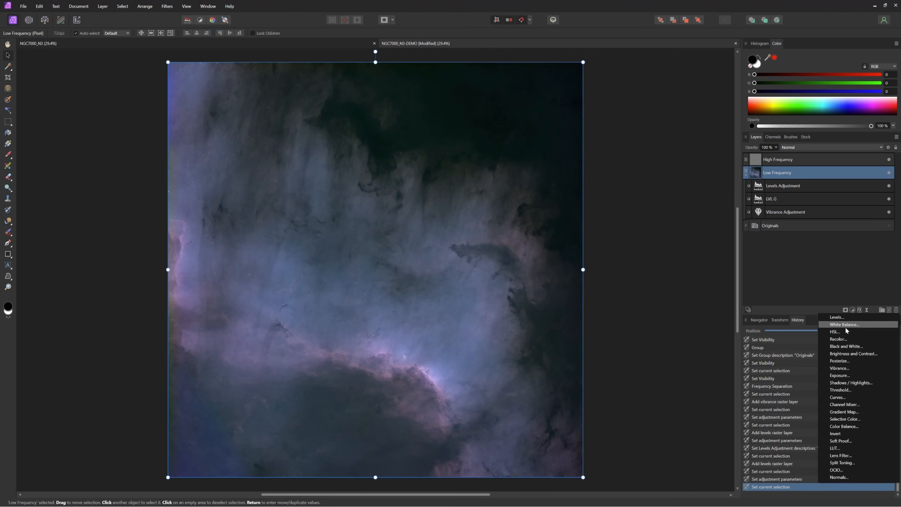
{"action": "left_click", "coordinate": [846, 405]}
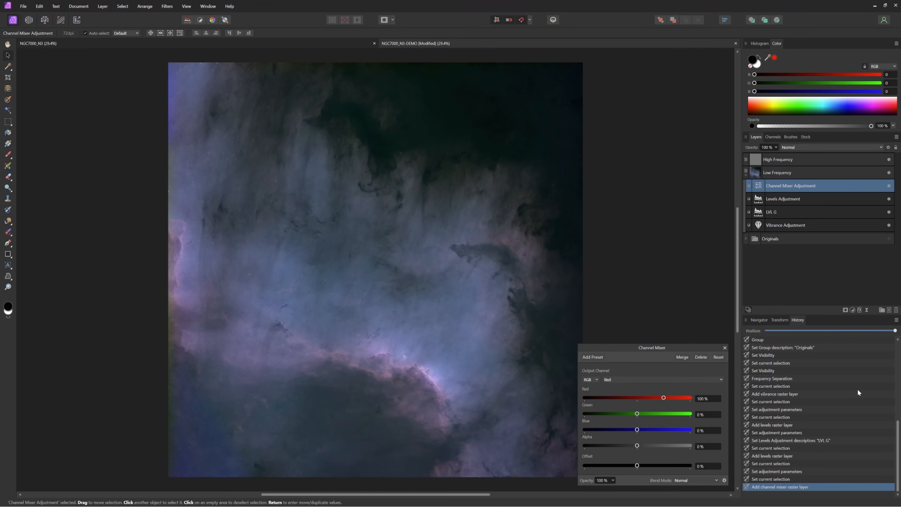
{"action": "left_click_drag", "start_coordinate": [664, 398], "coordinate": [665, 399]}
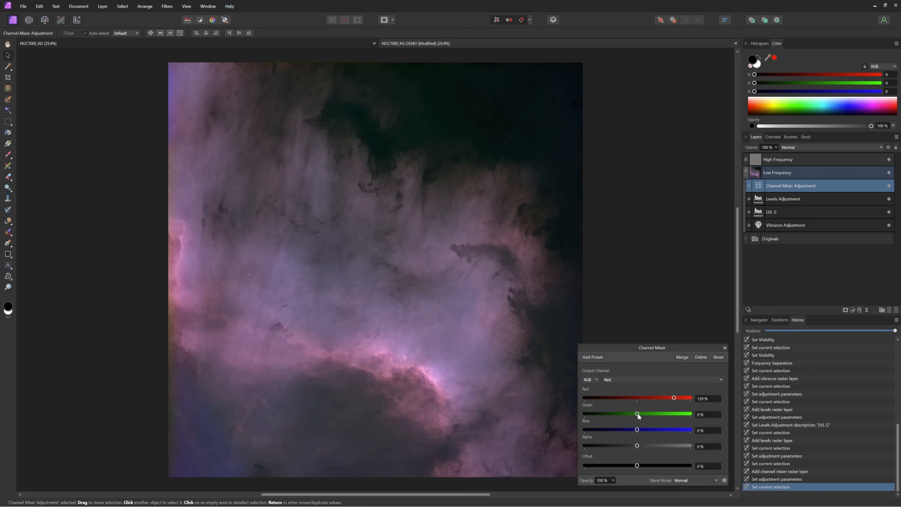
{"action": "left_click_drag", "start_coordinate": [637, 414], "coordinate": [634, 414]}
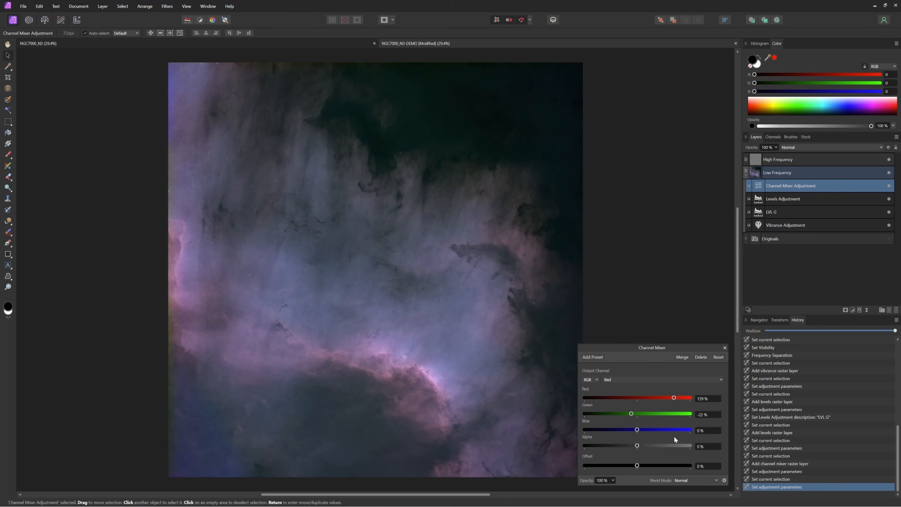
{"action": "scroll", "coordinate": [707, 429], "scroll_direction": "down", "scroll_amount": 7}
{"action": "left_click", "coordinate": [359, 252]}
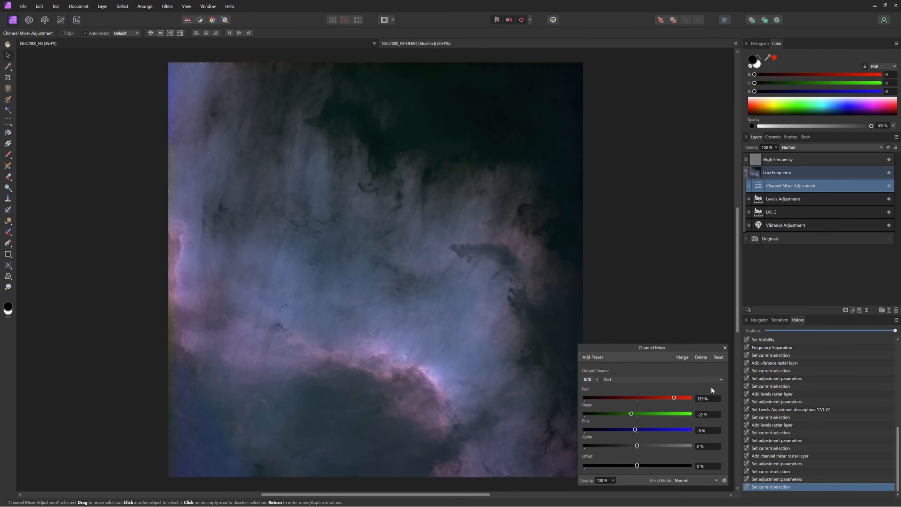
Set the Channel Mixer's blue output to -14 % red and 8 % green, and save the document.
{"action": "left_click", "coordinate": [715, 379]}
{"action": "left_click", "coordinate": [658, 405]}
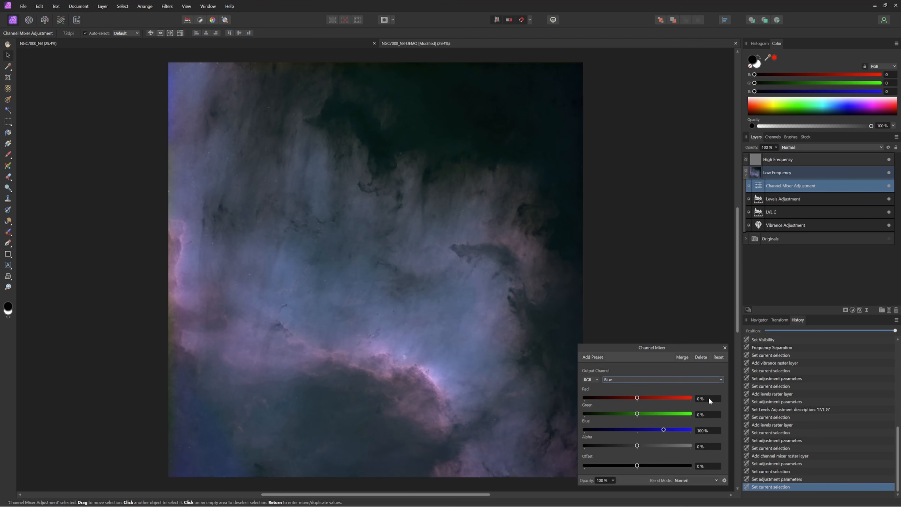
{"action": "scroll", "coordinate": [712, 400], "scroll_direction": "down", "scroll_amount": 4}
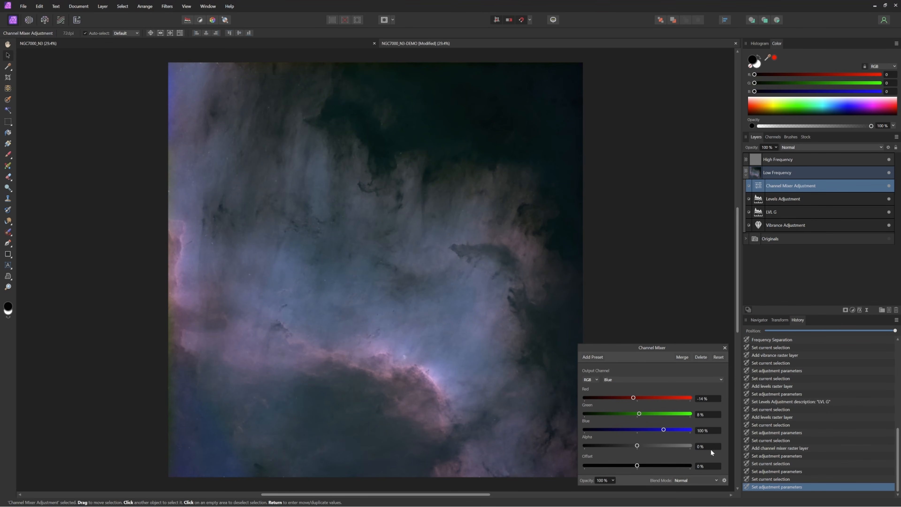
{"action": "left_click", "coordinate": [725, 348]}
{"action": "left_click", "coordinate": [22, 6]}
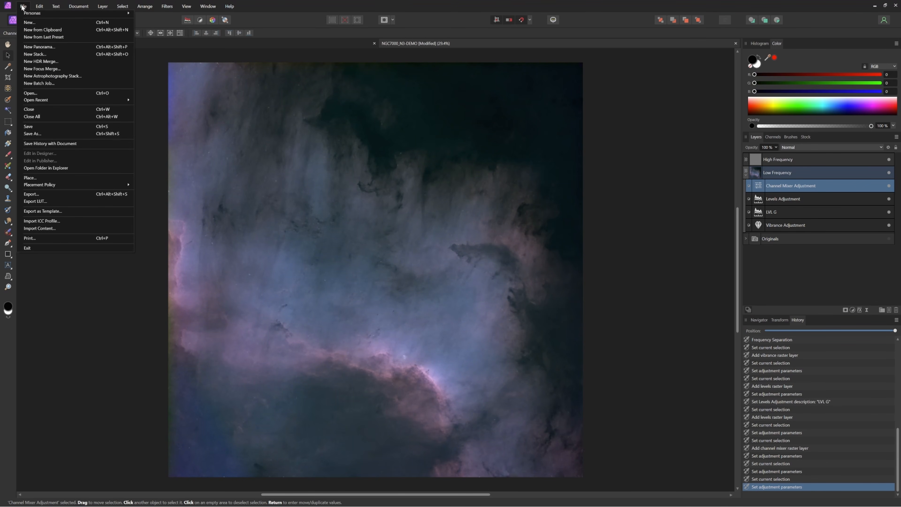
{"action": "left_click", "coordinate": [37, 126]}
Add a Brightness / Contrast adjustment to the Low Frequency layer with brightness at 29 %.
{"action": "left_click", "coordinate": [777, 173]}
{"action": "left_click", "coordinate": [853, 311]}
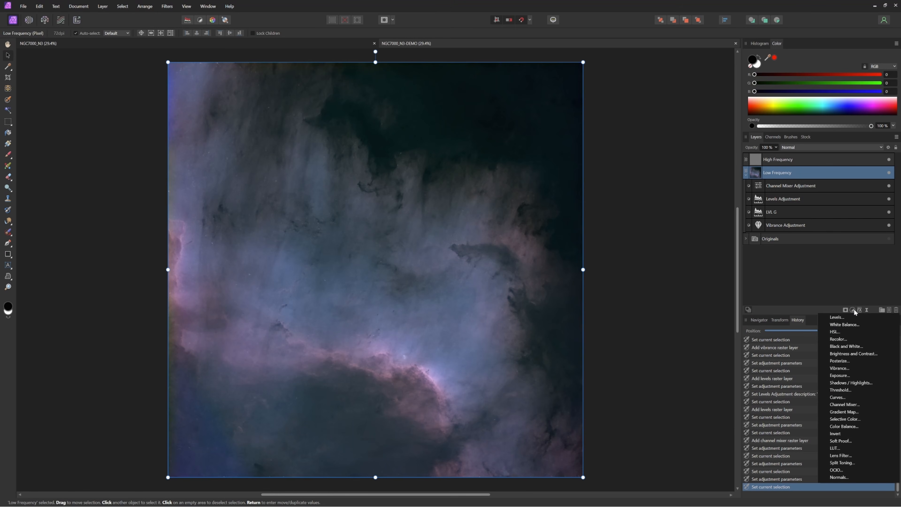
{"action": "left_click", "coordinate": [846, 354]}
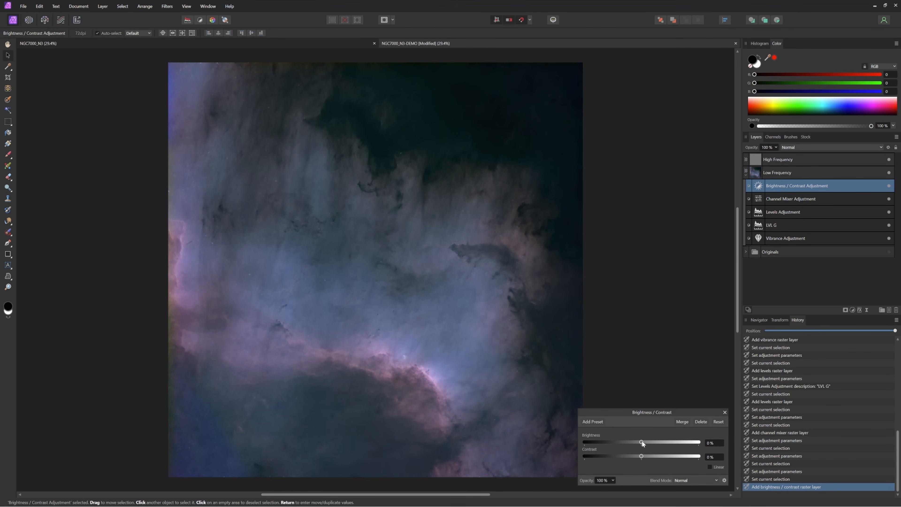
{"action": "left_click_drag", "start_coordinate": [642, 443], "coordinate": [649, 444]}
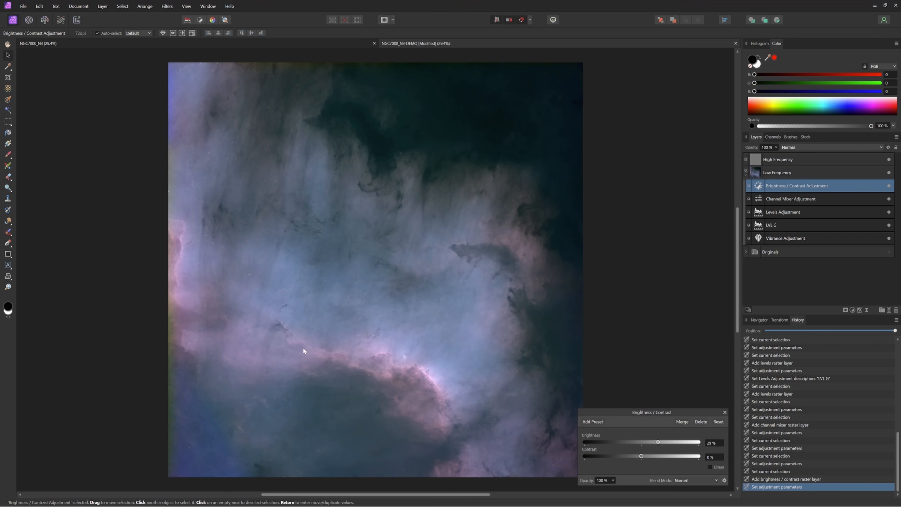
{"action": "left_click", "coordinate": [725, 412]}
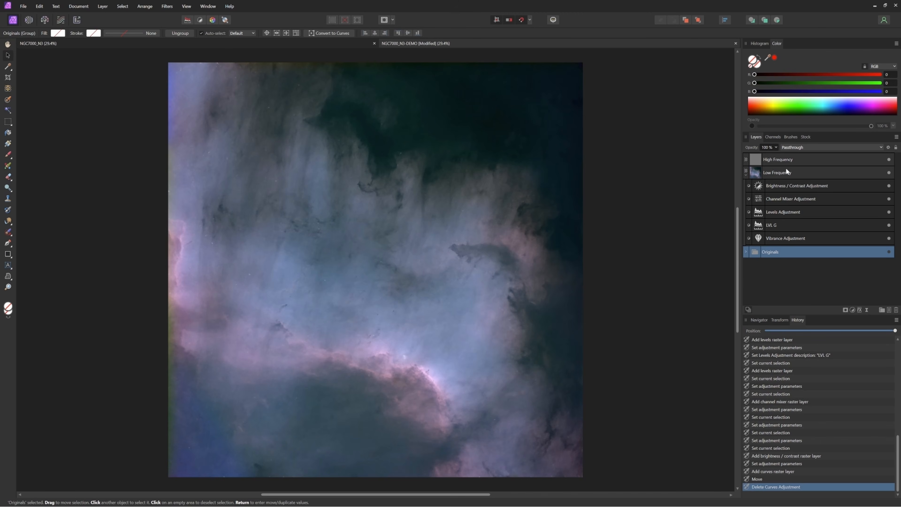
Add a Curves adjustment inside the Low Frequency layer, above the Brightness / Contrast adjustment.
{"action": "left_click", "coordinate": [786, 172]}
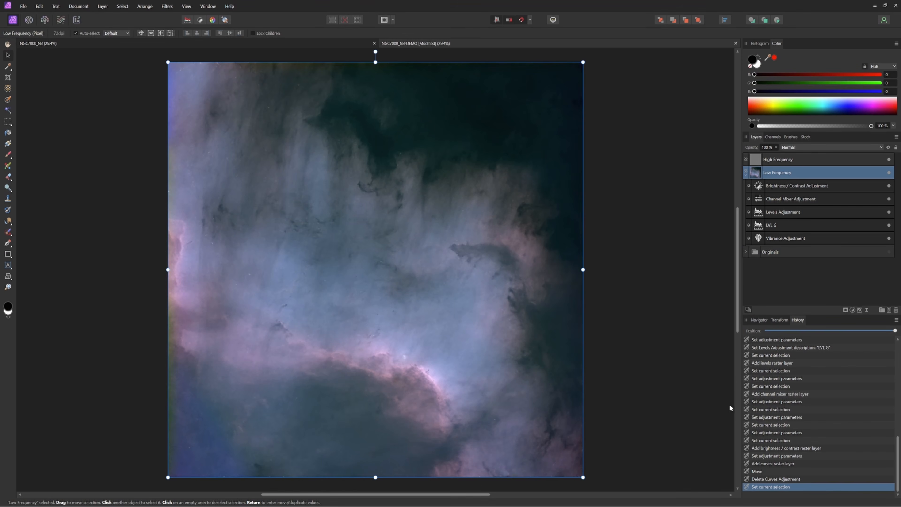
{"action": "left_click", "coordinate": [853, 309]}
{"action": "left_click", "coordinate": [794, 183]}
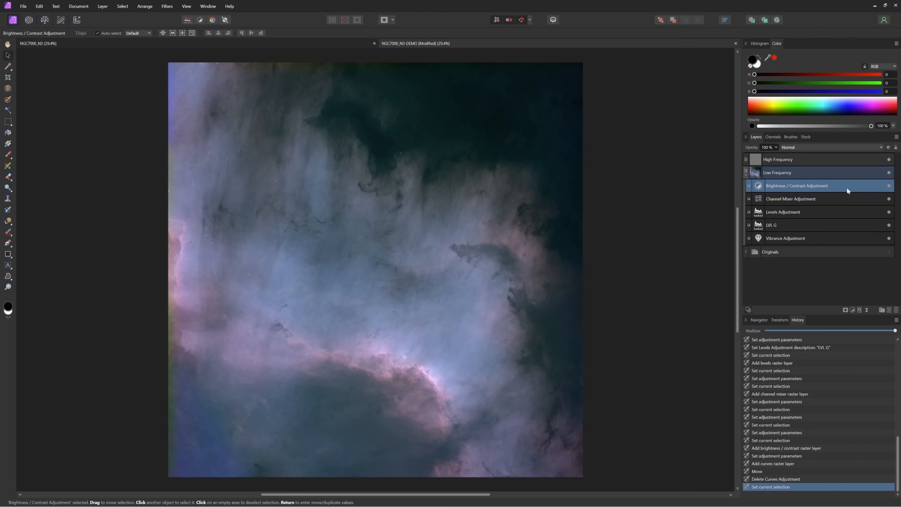
{"action": "left_click", "coordinate": [852, 310]}
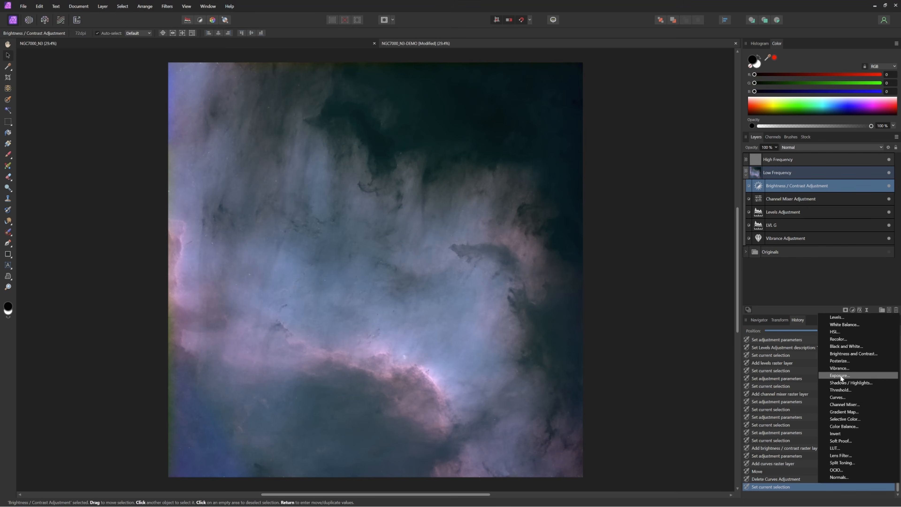
{"action": "left_click", "coordinate": [843, 397]}
{"action": "left_click_drag", "start_coordinate": [792, 172], "coordinate": [790, 190]}
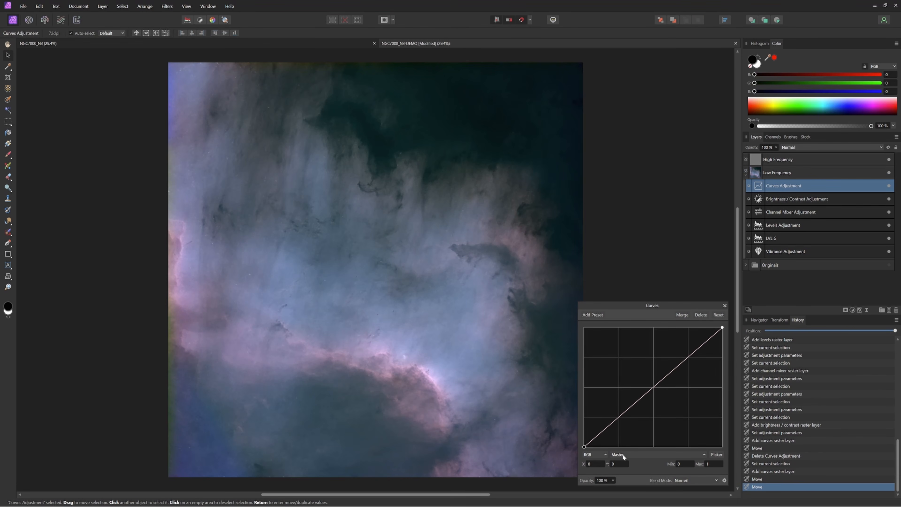
Shape the green curve into a gentle S, lowering the shadows and raising the highlights to 0.748 at input 0.692.
{"action": "left_click", "coordinate": [622, 454]}
{"action": "left_click", "coordinate": [626, 476]}
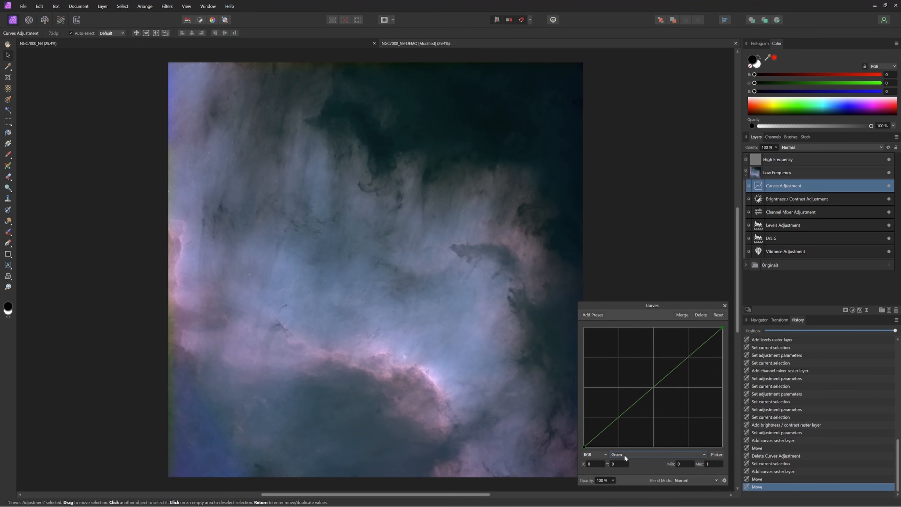
{"action": "left_click_drag", "start_coordinate": [612, 426], "coordinate": [617, 424]}
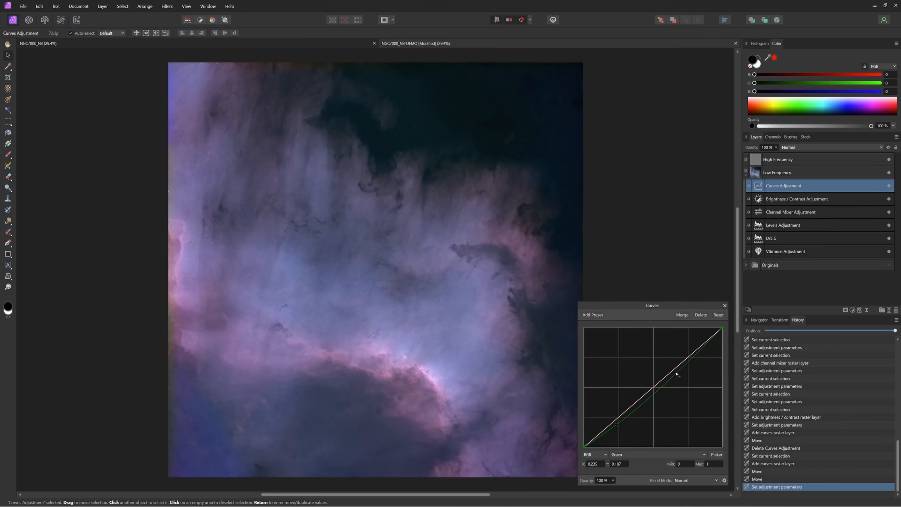
{"action": "left_click_drag", "start_coordinate": [617, 423], "coordinate": [620, 424]}
{"action": "left_click_drag", "start_coordinate": [690, 359], "coordinate": [680, 359]}
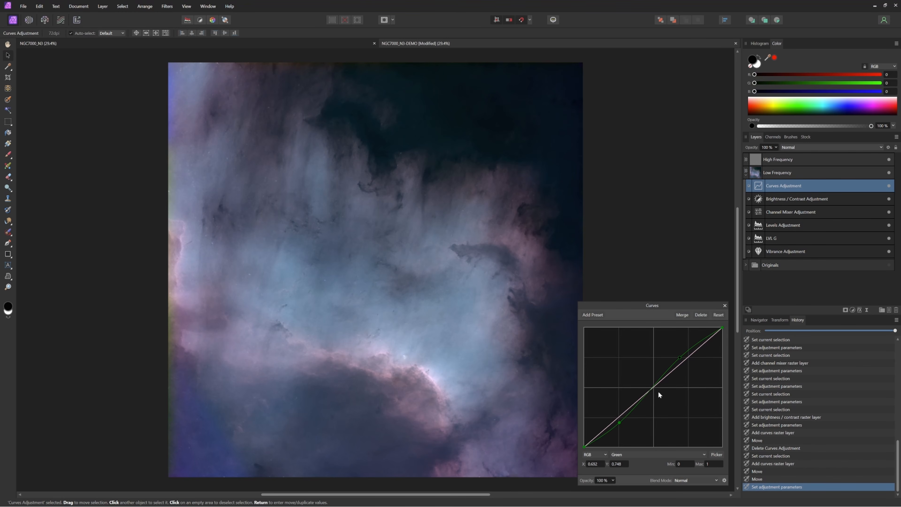
Shape the blue curve into a gentle S with points at 0.163 / 0.122 and 0.704 / 0.754.
{"action": "left_click", "coordinate": [665, 455]}
{"action": "left_click", "coordinate": [660, 487]}
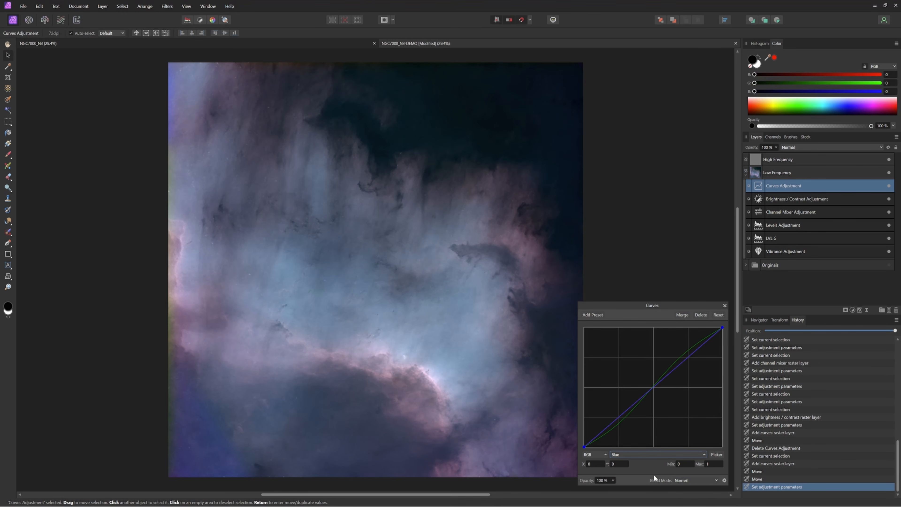
{"action": "left_click_drag", "start_coordinate": [608, 433], "coordinate": [607, 431]}
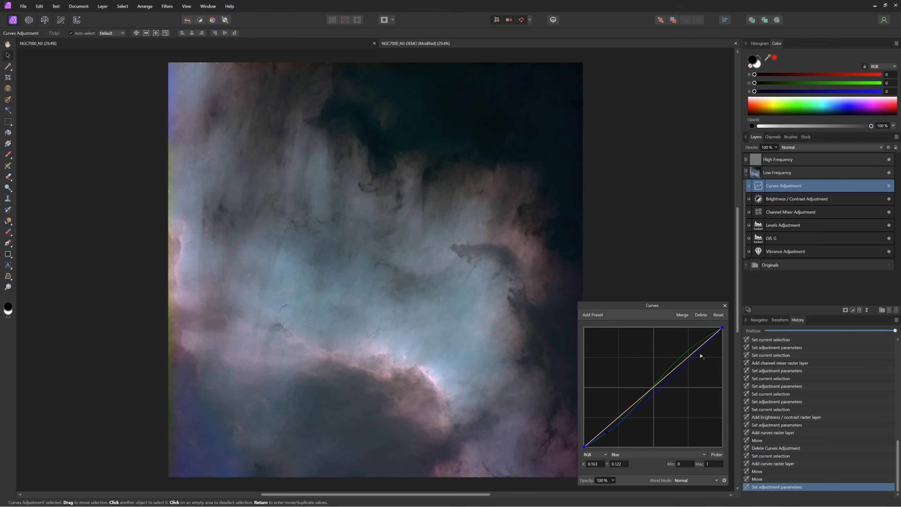
{"action": "left_click_drag", "start_coordinate": [689, 362], "coordinate": [682, 357]}
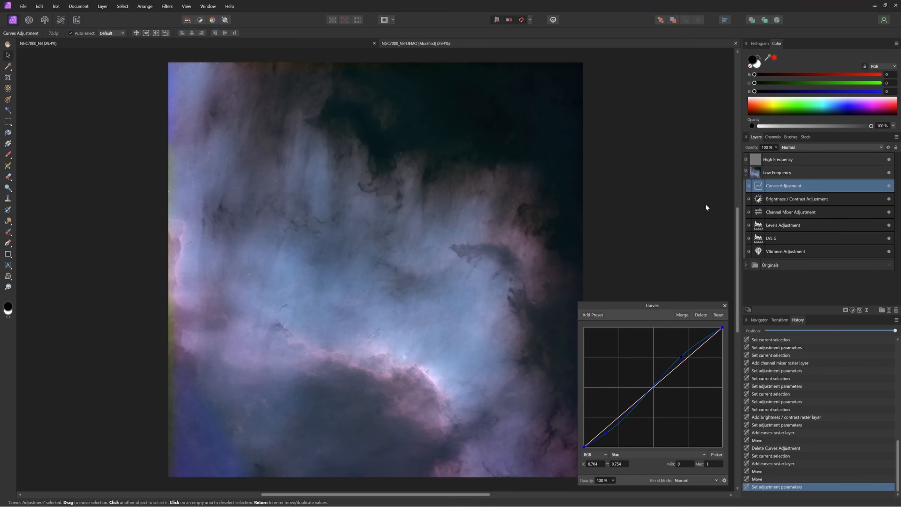
{"action": "left_click", "coordinate": [724, 305]}
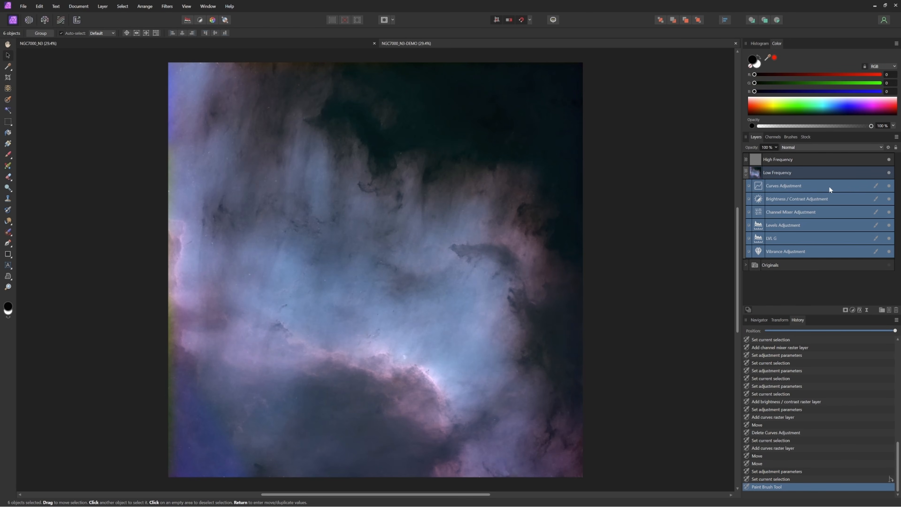
Hide the Curves, Brightness / Contrast, Channel Mixer, Levels and LVL G adjustments, keeping only the Vibrance adjustment shown.
{"action": "left_click", "coordinate": [829, 185]}
{"action": "left_click", "coordinate": [889, 187]}
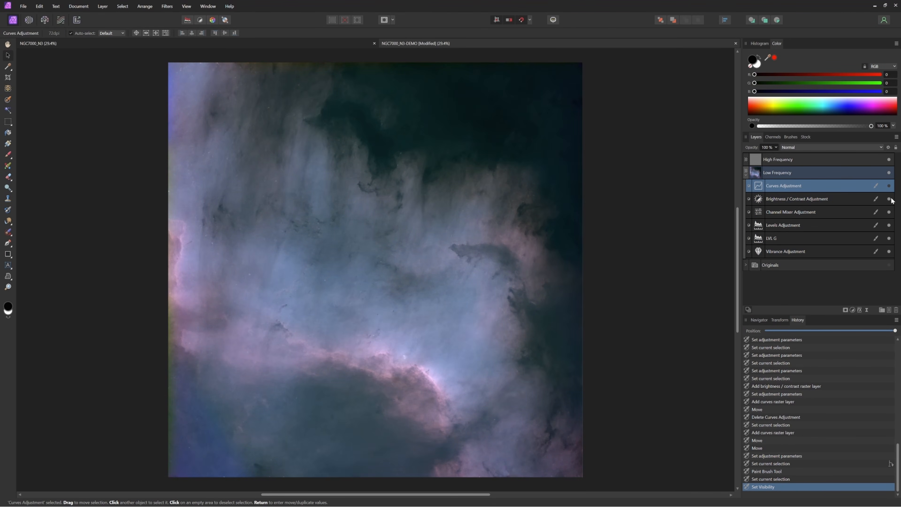
{"action": "left_click", "coordinate": [889, 200]}
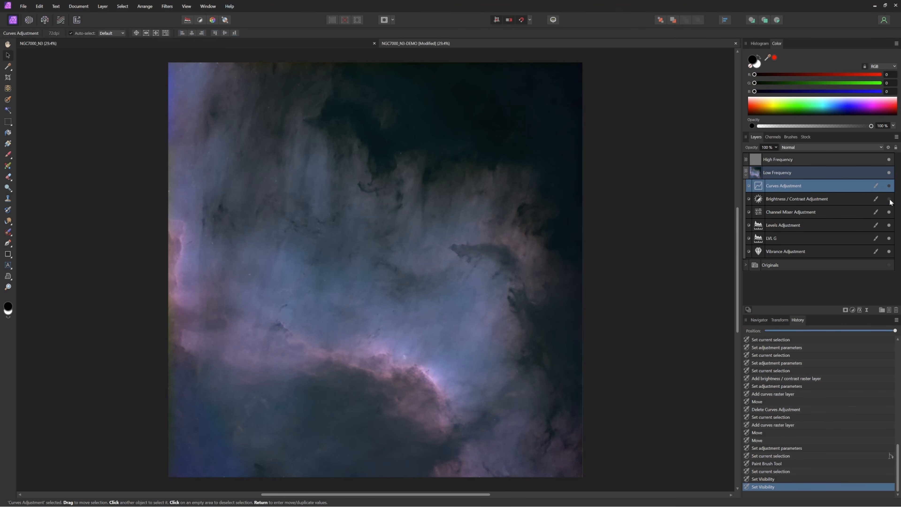
{"action": "left_click", "coordinate": [890, 213]}
{"action": "left_click", "coordinate": [889, 226]}
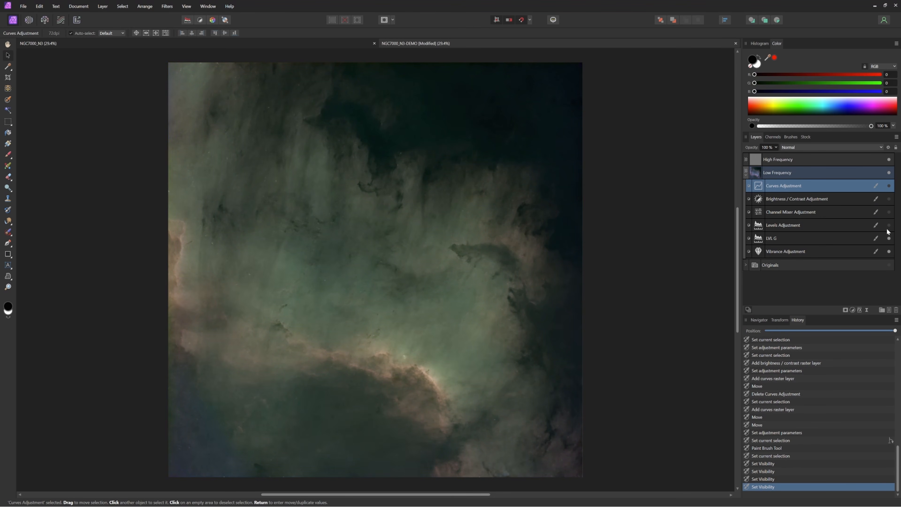
{"action": "left_click", "coordinate": [890, 239]}
{"action": "left_click", "coordinate": [889, 252]}
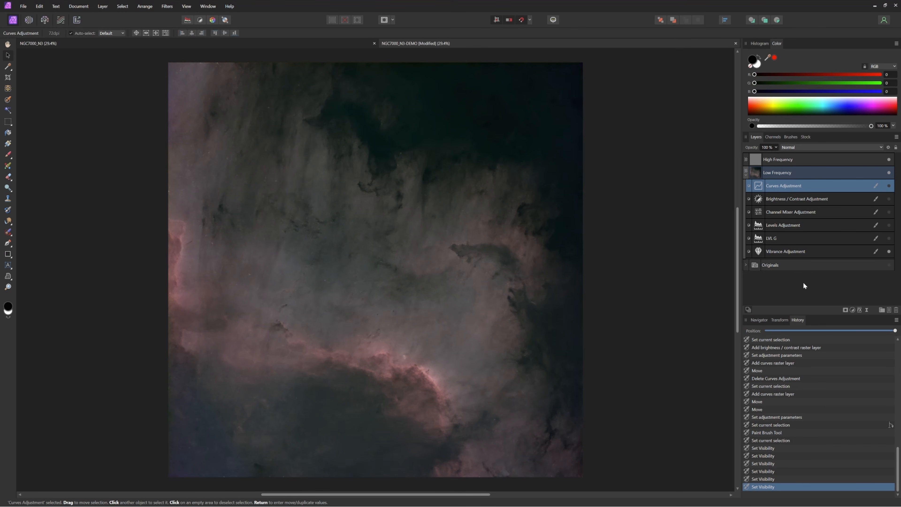
{"action": "left_click", "coordinate": [889, 252]}
Mask the Vibrance adjustment over the nebula image's lower-left corner, painting in black with a 1384 px brush at 33 % opacity.
{"action": "left_click", "coordinate": [762, 253]}
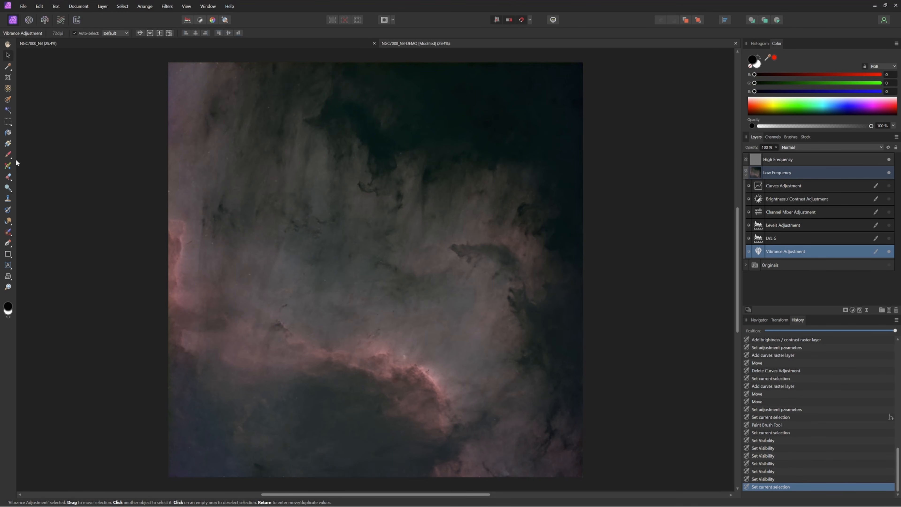
{"action": "left_click", "coordinate": [8, 155]}
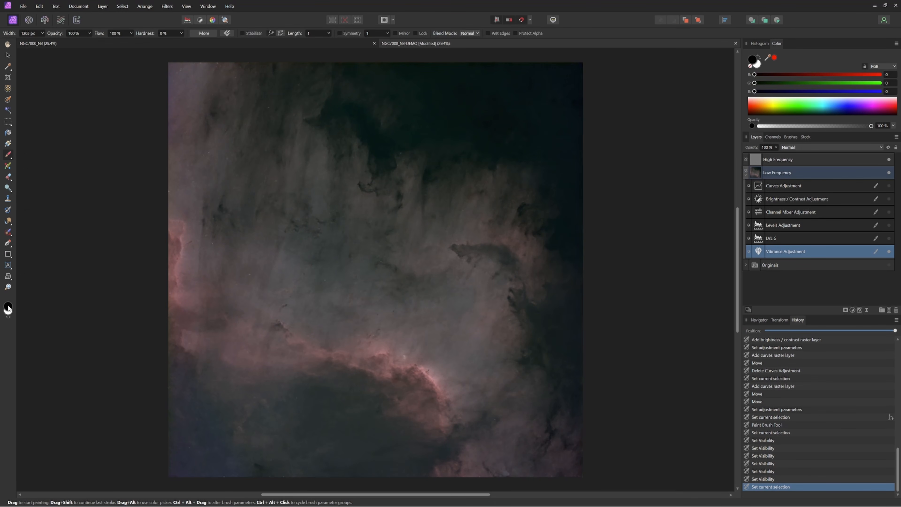
{"action": "left_click", "coordinate": [90, 32]}
{"action": "left_click_drag", "start_coordinate": [90, 38], "coordinate": [58, 41]}
{"action": "key", "text": "bracketright"}
{"action": "mouse_move", "coordinate": [154, 384]}
{"action": "left_mouse_down"}
{"action": "mouse_move", "coordinate": [182, 466]}
{"action": "mouse_move", "coordinate": [175, 401]}
{"action": "mouse_move", "coordinate": [223, 493]}
{"action": "left_mouse_up"}
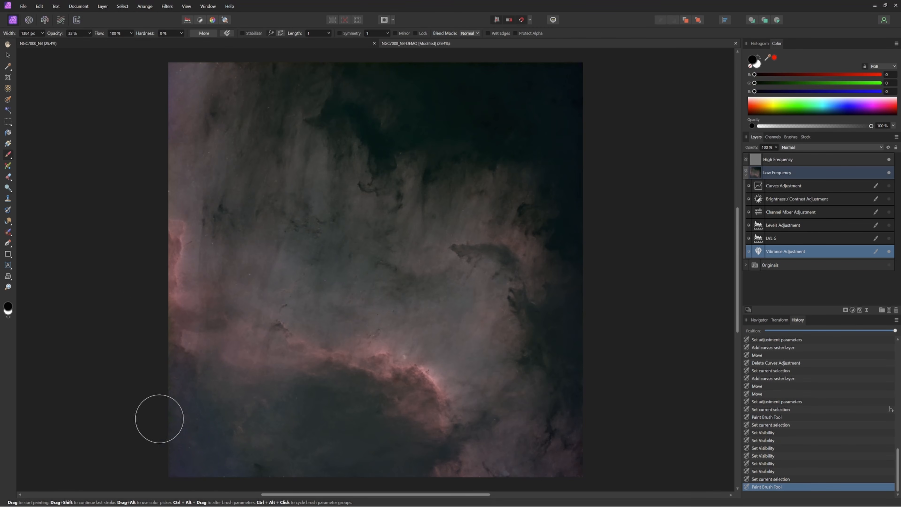
{"action": "mouse_move", "coordinate": [176, 475]}
{"action": "left_mouse_down"}
{"action": "mouse_move", "coordinate": [186, 477]}
{"action": "mouse_move", "coordinate": [171, 457]}
{"action": "mouse_move", "coordinate": [161, 382]}
{"action": "left_mouse_up"}
{"action": "left_click_drag", "start_coordinate": [160, 447], "coordinate": [203, 447]}
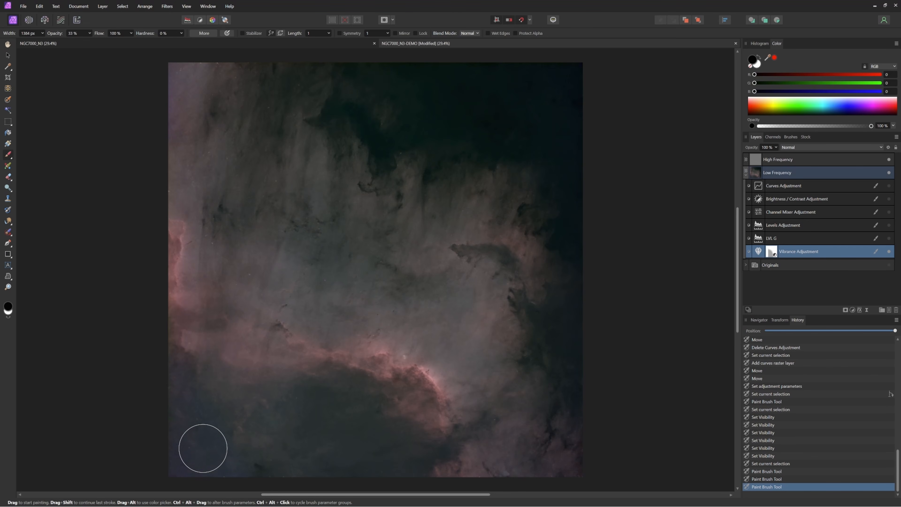
{"action": "mouse_move", "coordinate": [170, 388]}
{"action": "left_mouse_down"}
{"action": "mouse_move", "coordinate": [236, 489]}
{"action": "mouse_move", "coordinate": [153, 483]}
{"action": "left_mouse_up"}
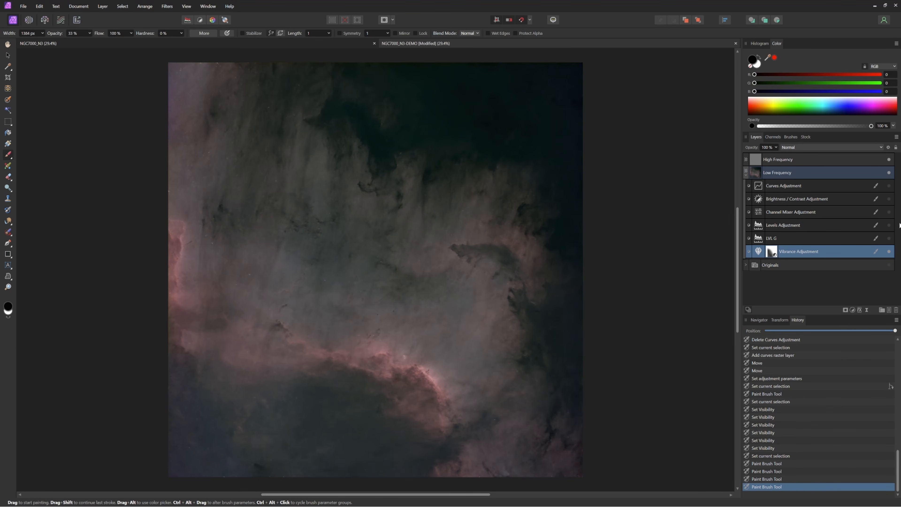
Show the LVL G adjustment, compare the nebula with and without it, and show the Levels adjustment as well.
{"action": "left_click", "coordinate": [890, 238]}
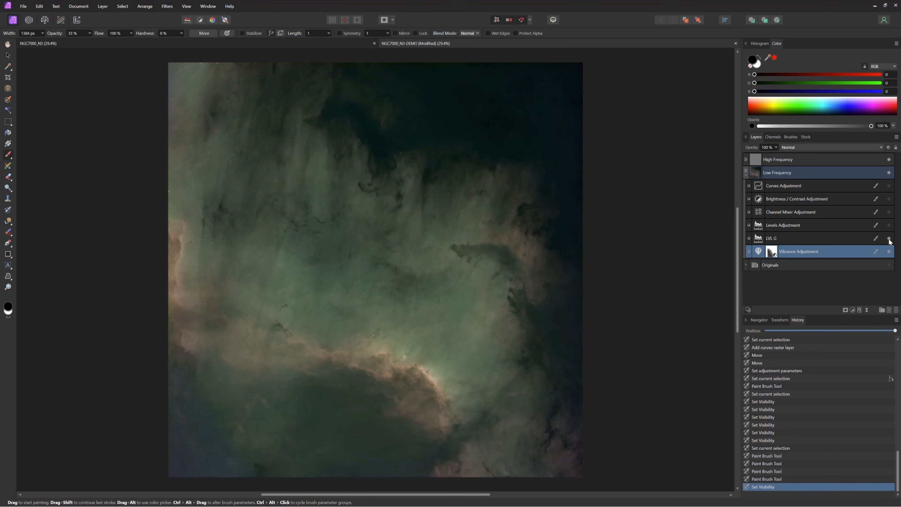
{"action": "left_click", "coordinate": [801, 239]}
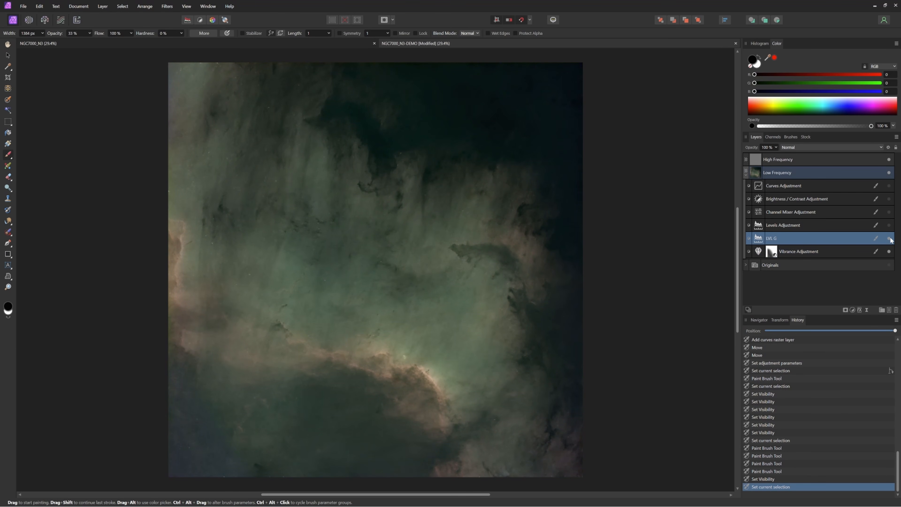
{"action": "left_click", "coordinate": [889, 239]}
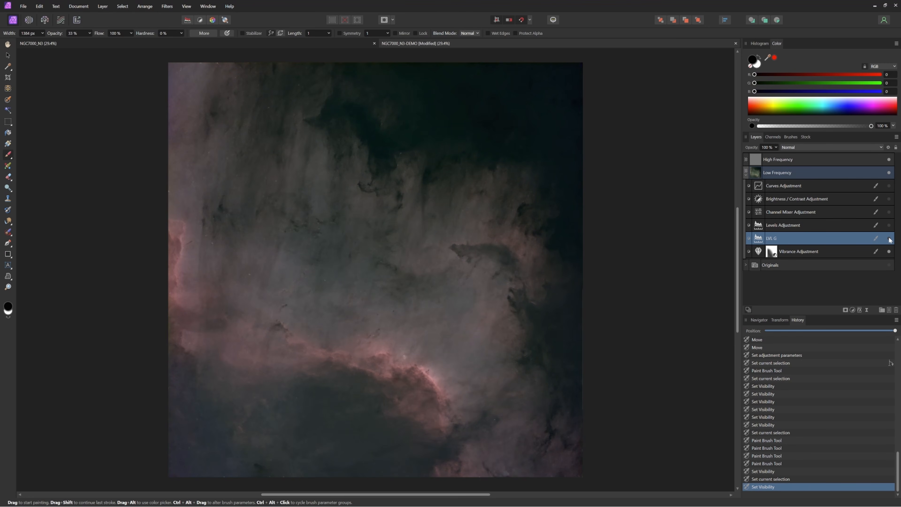
{"action": "left_click", "coordinate": [890, 239]}
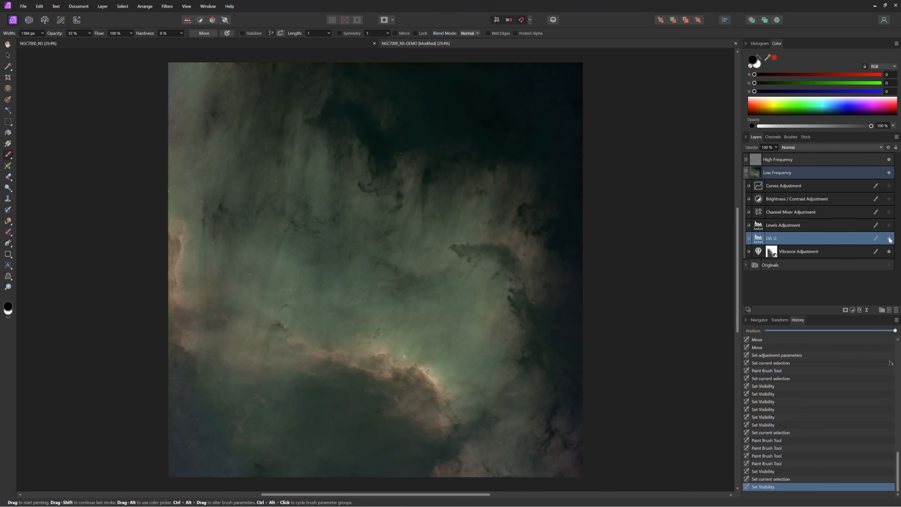
{"action": "left_click", "coordinate": [890, 238]}
{"action": "left_click", "coordinate": [889, 239]}
{"action": "left_click", "coordinate": [890, 227]}
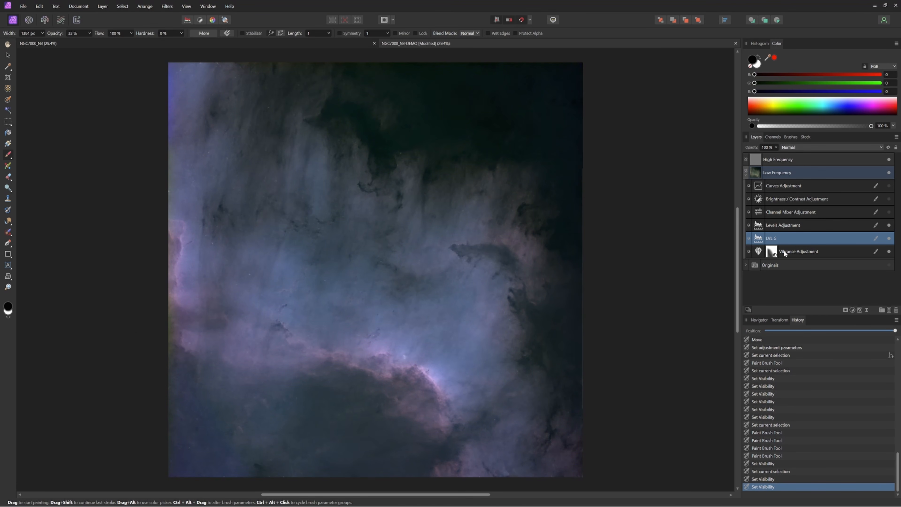
Save the document and mask the Levels and LVL G adjustments together, painting in black along the image's left edge.
{"action": "left_click", "coordinate": [811, 225]}
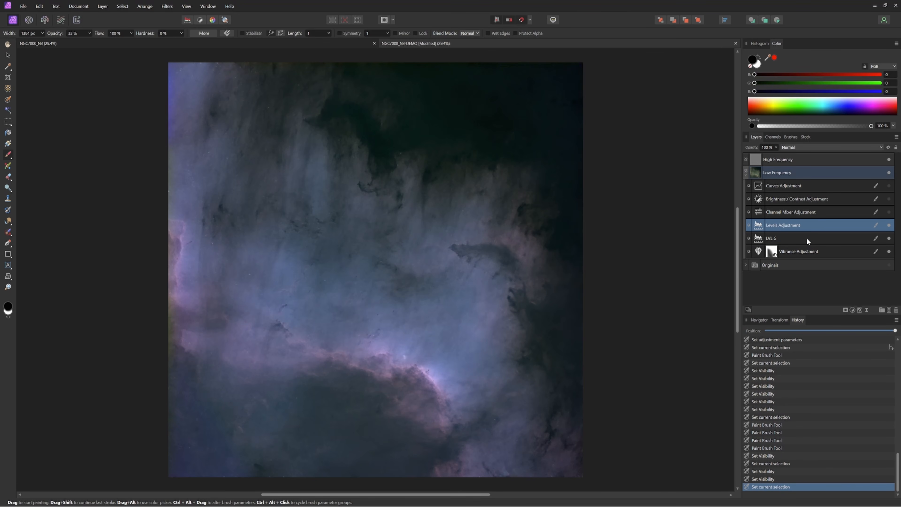
{"action": "left_click", "coordinate": [807, 238], "text": "shift"}
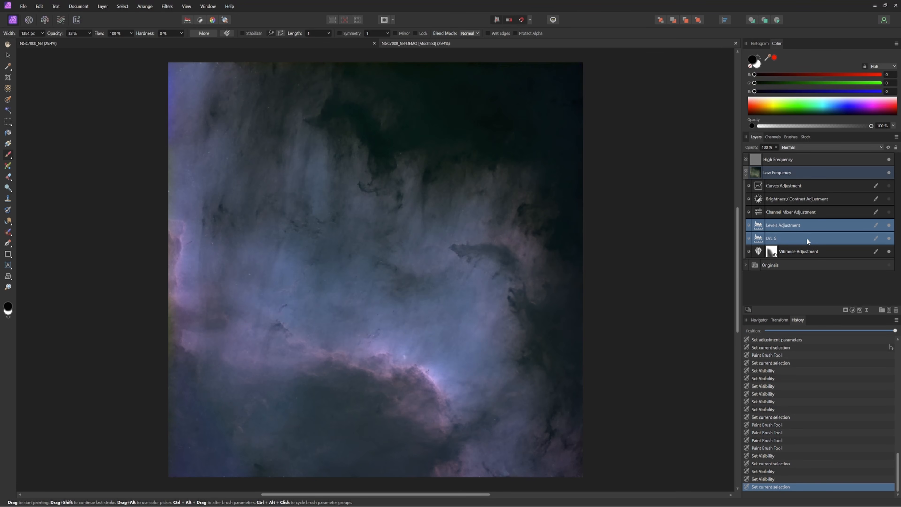
{"action": "key", "text": "ctrl+s"}
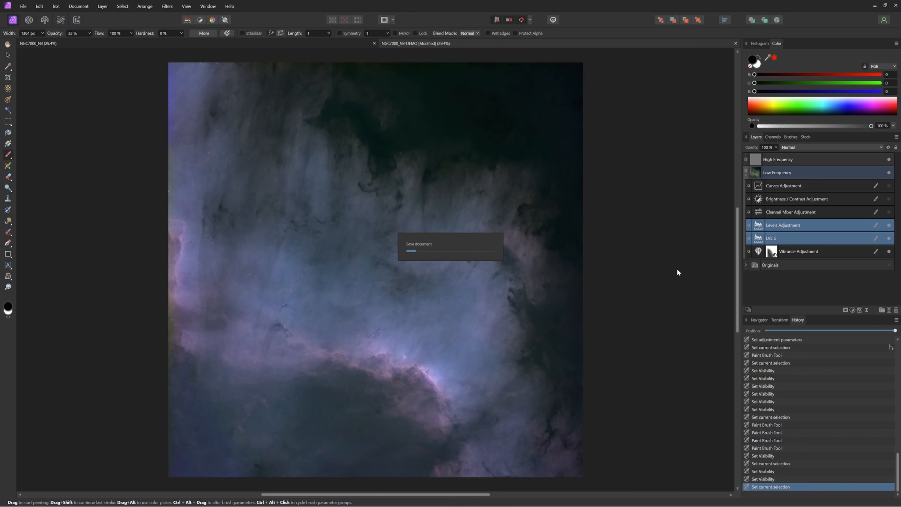
{"action": "mouse_move", "coordinate": [170, 64]}
{"action": "left_mouse_down"}
{"action": "mouse_move", "coordinate": [169, 256]}
{"action": "mouse_move", "coordinate": [183, 445]}
{"action": "mouse_move", "coordinate": [204, 483]}
{"action": "mouse_move", "coordinate": [192, 439]}
{"action": "mouse_move", "coordinate": [229, 487]}
{"action": "mouse_move", "coordinate": [185, 400]}
{"action": "mouse_move", "coordinate": [200, 437]}
{"action": "mouse_move", "coordinate": [261, 479]}
{"action": "left_mouse_up"}
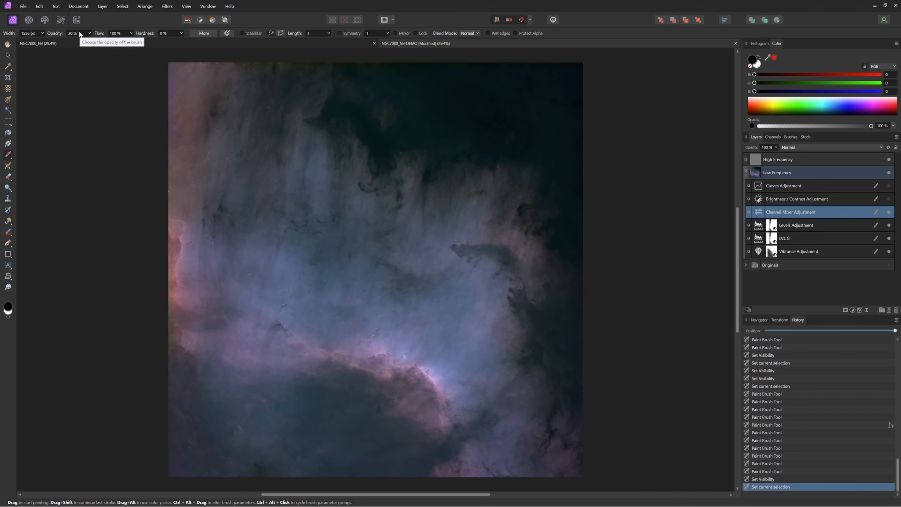
Mask the Channel Mixer adjustment with black strokes at 20 % opacity, undo the last stroke, and compare the image with and without the adjustment.
{"action": "mouse_move", "coordinate": [222, 61]}
{"action": "left_mouse_down"}
{"action": "mouse_move", "coordinate": [204, 67]}
{"action": "mouse_move", "coordinate": [188, 91]}
{"action": "mouse_move", "coordinate": [175, 195]}
{"action": "mouse_move", "coordinate": [217, 50]}
{"action": "mouse_move", "coordinate": [179, 108]}
{"action": "mouse_move", "coordinate": [166, 188]}
{"action": "mouse_move", "coordinate": [173, 156]}
{"action": "mouse_move", "coordinate": [183, 154]}
{"action": "mouse_move", "coordinate": [202, 69]}
{"action": "left_mouse_up"}
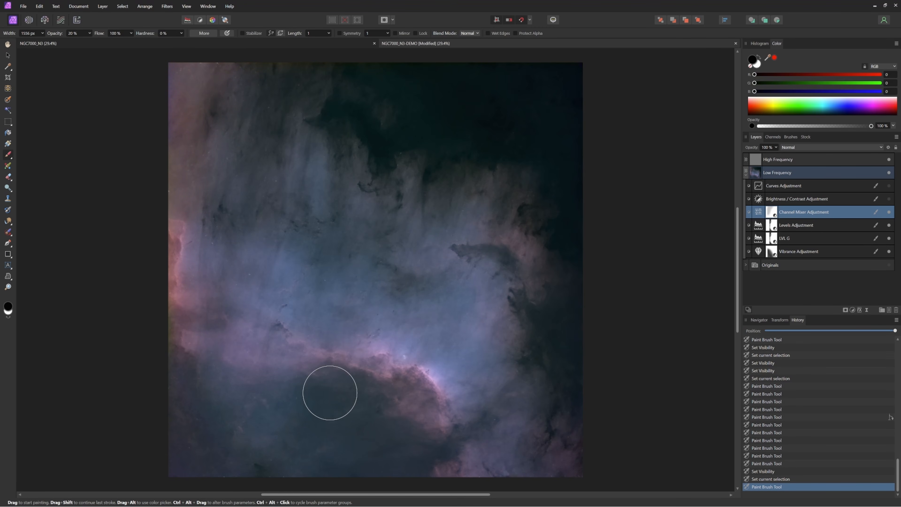
{"action": "mouse_move", "coordinate": [146, 393]}
{"action": "left_mouse_down"}
{"action": "mouse_move", "coordinate": [207, 444]}
{"action": "mouse_move", "coordinate": [18, 400]}
{"action": "mouse_move", "coordinate": [237, 329]}
{"action": "left_mouse_up"}
{"action": "key", "text": "ctrl+z"}
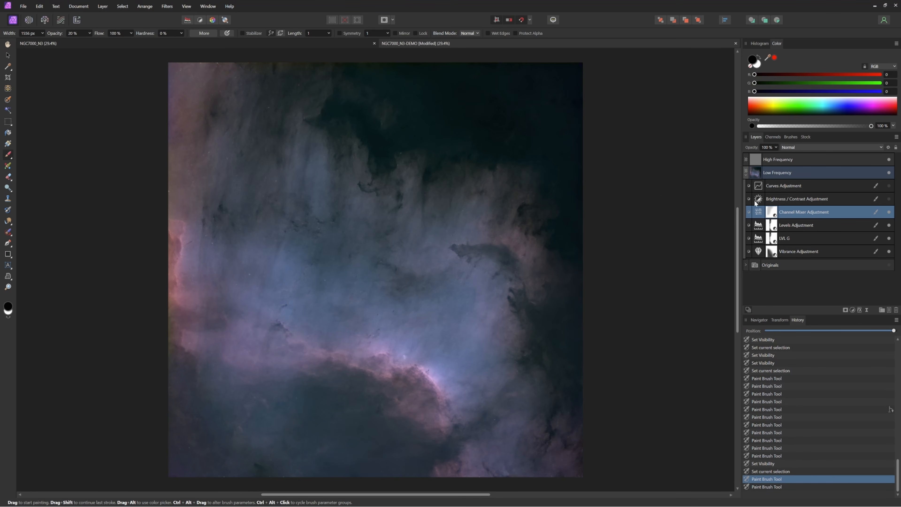
{"action": "left_click", "coordinate": [890, 213]}
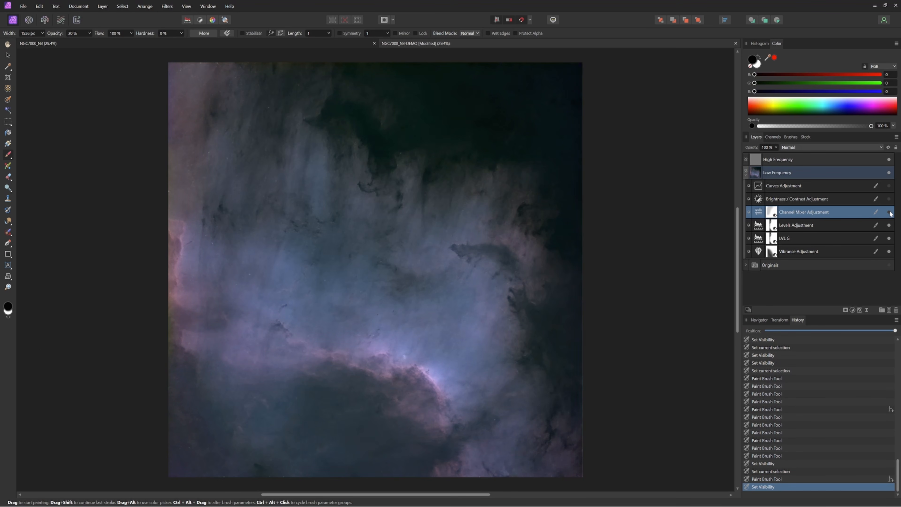
{"action": "left_click", "coordinate": [890, 213]}
Paint more black into the Channel Mixer mask over the image's upper-left edge at 20 % opacity, varying the brush size.
{"action": "left_click_drag", "start_coordinate": [195, 114], "coordinate": [172, 150]}
{"action": "mouse_move", "coordinate": [195, 87]}
{"action": "left_mouse_down"}
{"action": "mouse_move", "coordinate": [197, 180]}
{"action": "mouse_move", "coordinate": [229, 84]}
{"action": "mouse_move", "coordinate": [186, 171]}
{"action": "mouse_move", "coordinate": [213, 102]}
{"action": "mouse_move", "coordinate": [185, 181]}
{"action": "mouse_move", "coordinate": [215, 98]}
{"action": "mouse_move", "coordinate": [204, 84]}
{"action": "mouse_move", "coordinate": [192, 129]}
{"action": "left_mouse_up"}
{"action": "key", "text": "bracketleft"}
{"action": "key", "text": "bracketleft"}
{"action": "key", "text": "bracketleft"}
{"action": "key", "text": "bracketleft"}
{"action": "key", "text": "bracketright"}
{"action": "key", "text": "bracketright"}
{"action": "mouse_move", "coordinate": [193, 129]}
{"action": "left_mouse_down"}
{"action": "mouse_move", "coordinate": [189, 202]}
{"action": "mouse_move", "coordinate": [188, 121]}
{"action": "left_mouse_up"}
{"action": "key", "text": "bracketright"}
{"action": "key", "text": "bracketright"}
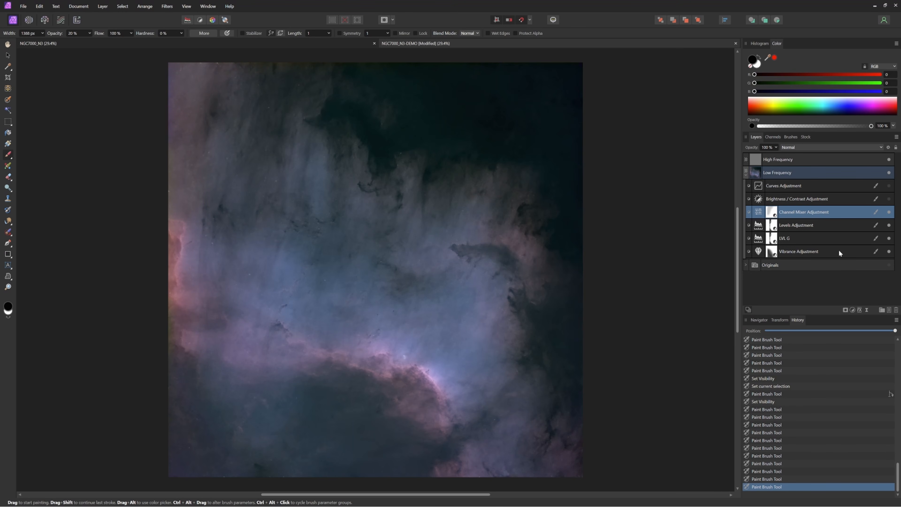
Save the document and show the Brightness / Contrast and Curves adjustments, comparing the image with and without the Curves.
{"action": "key", "text": "v"}
{"action": "left_click", "coordinate": [829, 199]}
{"action": "key", "text": "ctrl+s"}
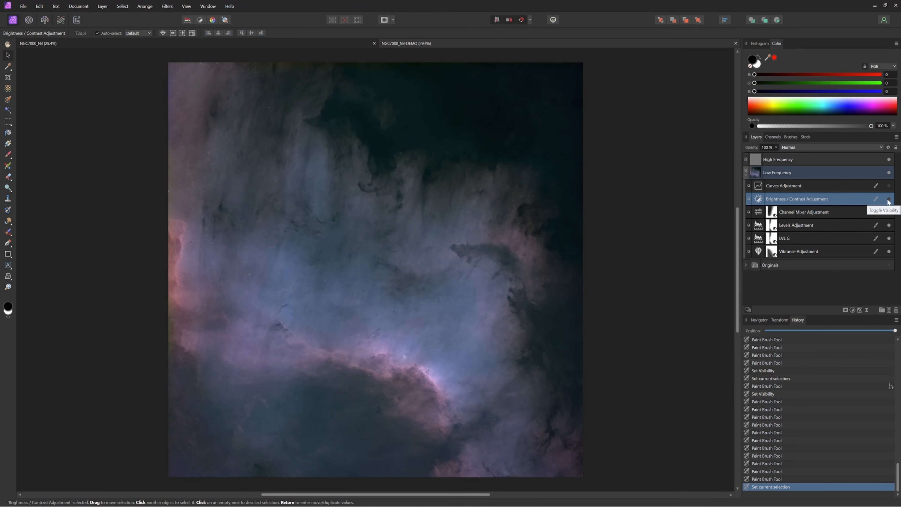
{"action": "left_click", "coordinate": [889, 200]}
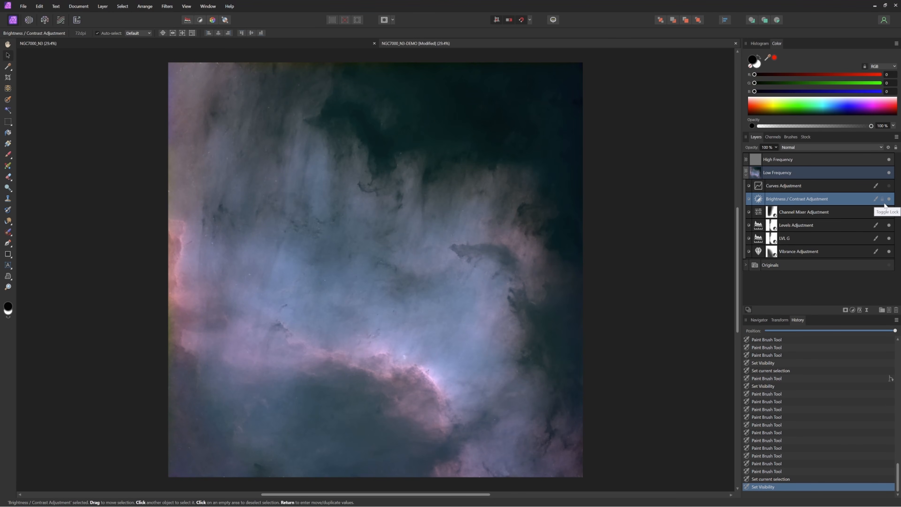
{"action": "left_click", "coordinate": [889, 187]}
{"action": "left_click", "coordinate": [889, 186]}
{"action": "left_click", "coordinate": [889, 186]}
Mask the Curves adjustment along the image's left edge with black Paint Brush strokes of varying size.
{"action": "left_click", "coordinate": [844, 188]}
{"action": "left_click", "coordinate": [8, 154]}
{"action": "left_click", "coordinate": [90, 34]}
{"action": "left_click", "coordinate": [67, 71]}
{"action": "mouse_move", "coordinate": [134, 170]}
{"action": "left_mouse_down"}
{"action": "mouse_move", "coordinate": [181, 173]}
{"action": "mouse_move", "coordinate": [179, 200]}
{"action": "left_mouse_up"}
{"action": "key", "text": "bracketleft"}
{"action": "left_click_drag", "start_coordinate": [200, 476], "coordinate": [280, 433]}
{"action": "key", "text": "bracketright"}
{"action": "left_click", "coordinate": [150, 413]}
{"action": "left_click", "coordinate": [150, 138]}
{"action": "key", "text": "bracketright"}
{"action": "left_click", "coordinate": [135, 134]}
{"action": "left_click", "coordinate": [135, 134]}
Mask the Brightness / Contrast adjustment lightly along the image's left edge, painting in black with a 2071 px brush at 14 % opacity.
{"action": "left_click", "coordinate": [803, 199]}
{"action": "mouse_move", "coordinate": [163, 163]}
{"action": "left_mouse_down"}
{"action": "mouse_move", "coordinate": [182, 154]}
{"action": "mouse_move", "coordinate": [153, 175]}
{"action": "left_mouse_up"}
{"action": "key", "text": "ctrl+z"}
{"action": "key", "text": "ctrl+z"}
{"action": "left_click", "coordinate": [89, 34]}
{"action": "left_click_drag", "start_coordinate": [99, 39], "coordinate": [88, 39]}
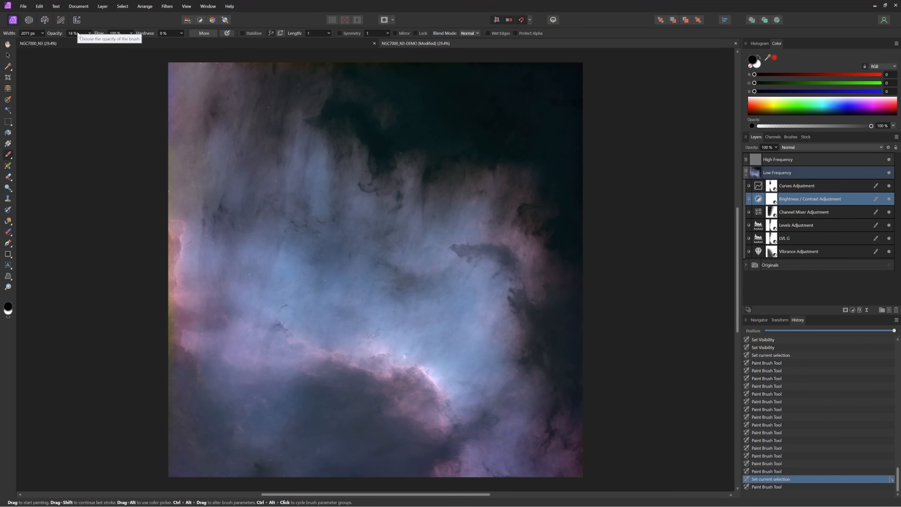
{"action": "left_click", "coordinate": [150, 178]}
{"action": "left_click", "coordinate": [153, 397]}
Retouch the Curves adjustment's mask near the lower-left edge with a smaller brush at 14 % opacity, undoing the unwanted strokes.
{"action": "left_click", "coordinate": [806, 187]}
{"action": "key", "text": "bracketleft"}
{"action": "left_click", "coordinate": [133, 420]}
{"action": "key", "text": "ctrl+z"}
{"action": "left_click", "coordinate": [132, 455]}
{"action": "left_click", "coordinate": [122, 133]}
{"action": "key", "text": "ctrl+z"}
Raise the brush opacity to 33 % and paint the Curves mask further along the left edge, enlarging the brush to 1366 px.
{"action": "left_click", "coordinate": [89, 33]}
{"action": "left_click_drag", "start_coordinate": [88, 39], "coordinate": [99, 39]}
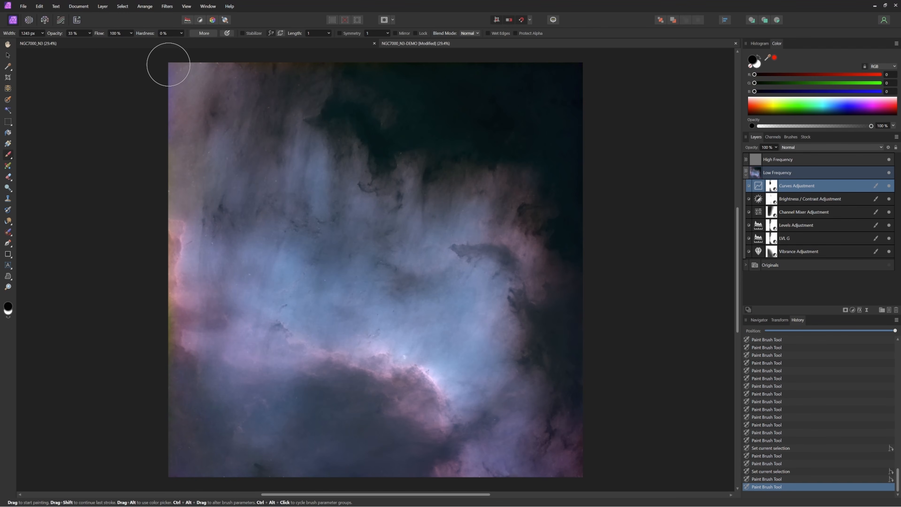
{"action": "key", "text": "bracketleft"}
{"action": "key", "text": "bracketright"}
{"action": "key", "text": "bracketright"}
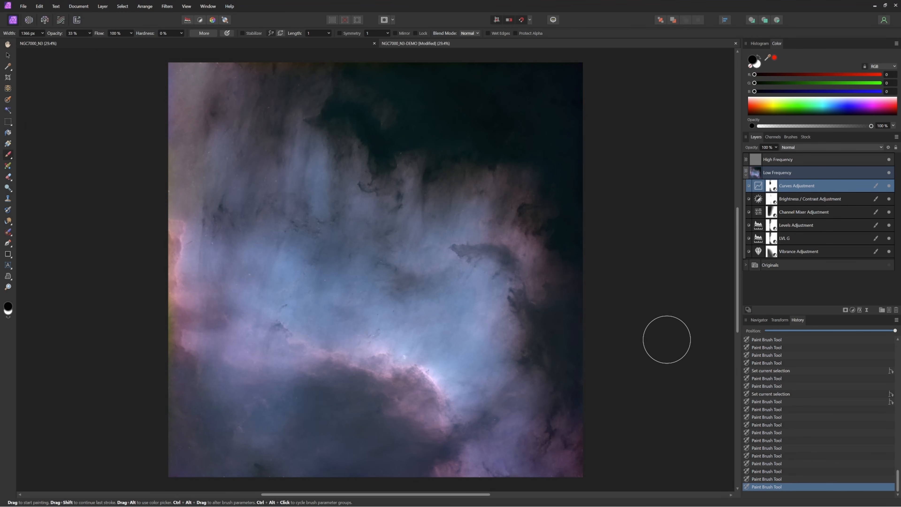
Merge all visible layers into a new pixel layer above the upper High Frequency layer.
{"action": "key", "text": "v"}
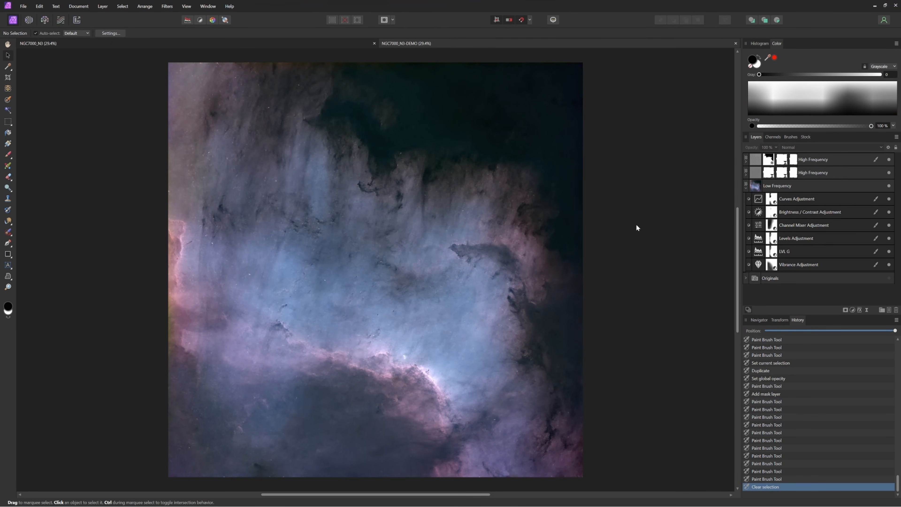
{"action": "right_click", "coordinate": [824, 159]}
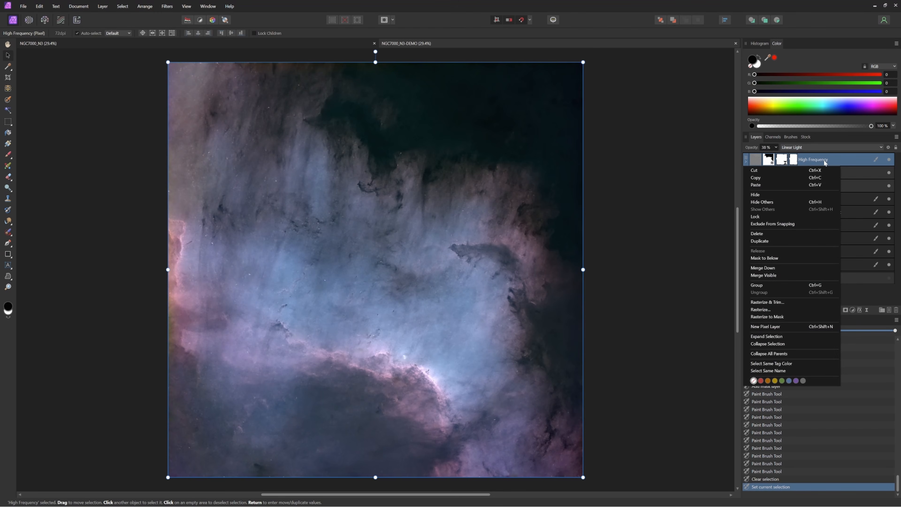
{"action": "left_click", "coordinate": [671, 278]}
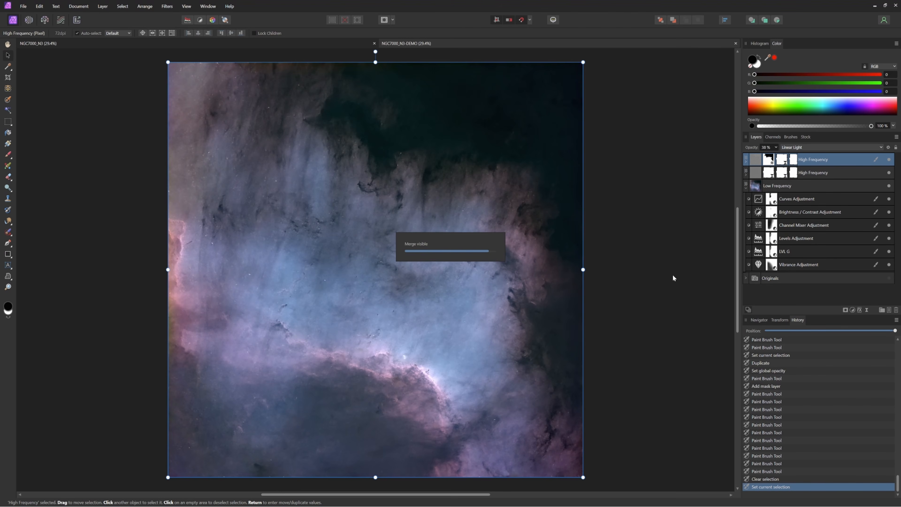
Process the merged pixel layer with an external plugin filter.
{"action": "left_click", "coordinate": [167, 7]}
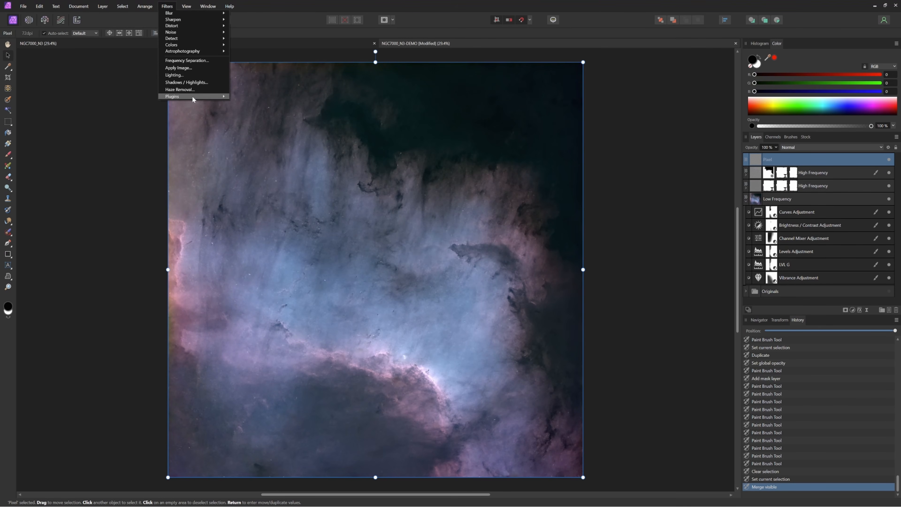
{"action": "mouse_move", "coordinate": [192, 96]}
{"action": "mouse_move", "coordinate": [249, 98]}
{"action": "left_click", "coordinate": [286, 98]}
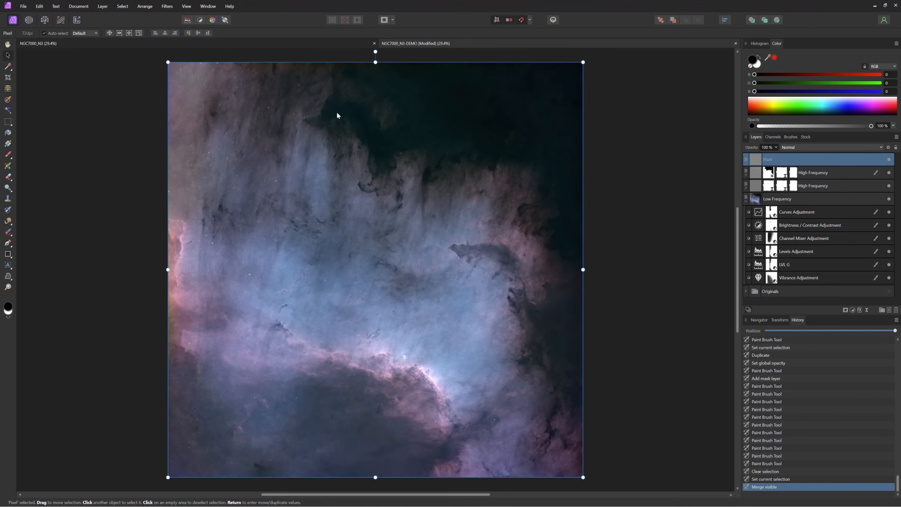
{"action": "left_click", "coordinate": [495, 162]}
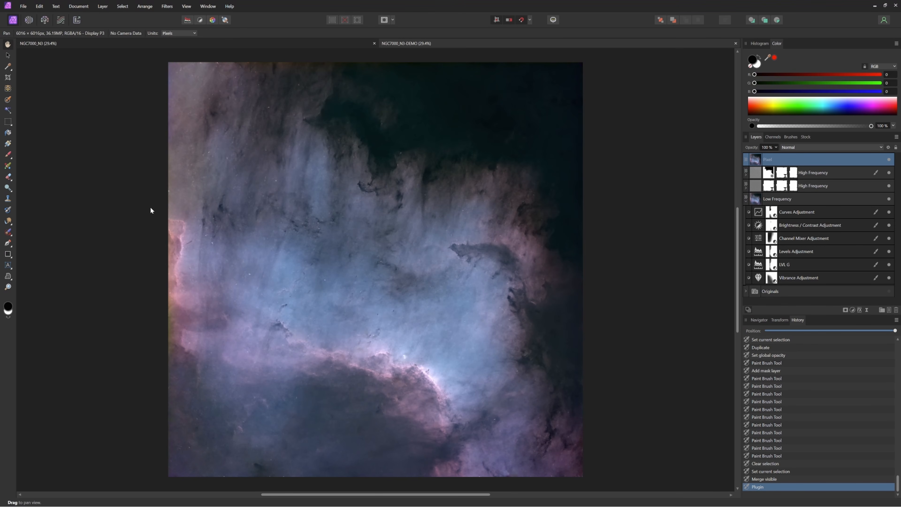
Export the image as an uncompressed 16-bit RGB TIFF at 6016 × 6016 px, named NGC7000_N3-DEMO.tiff, into the "can delete" folder.
{"action": "key", "text": "ctrl+alt+shift+s"}
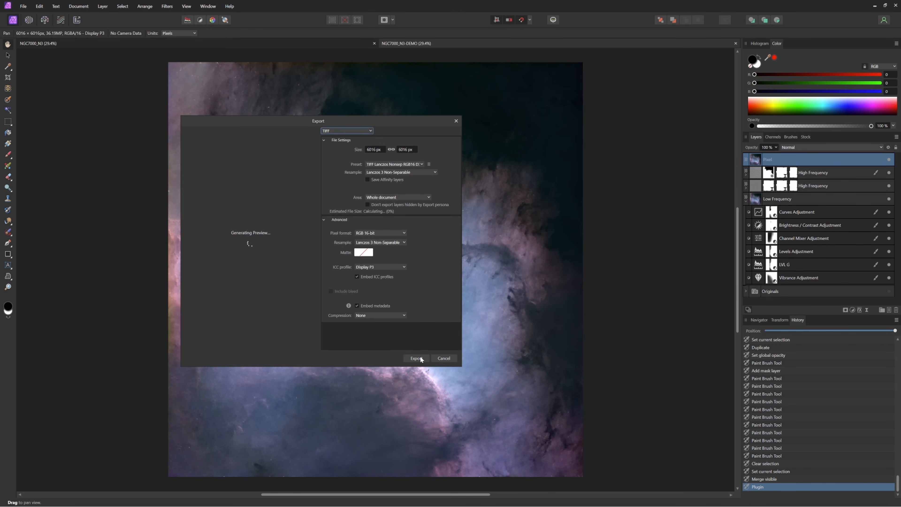
{"action": "left_click", "coordinate": [421, 359]}
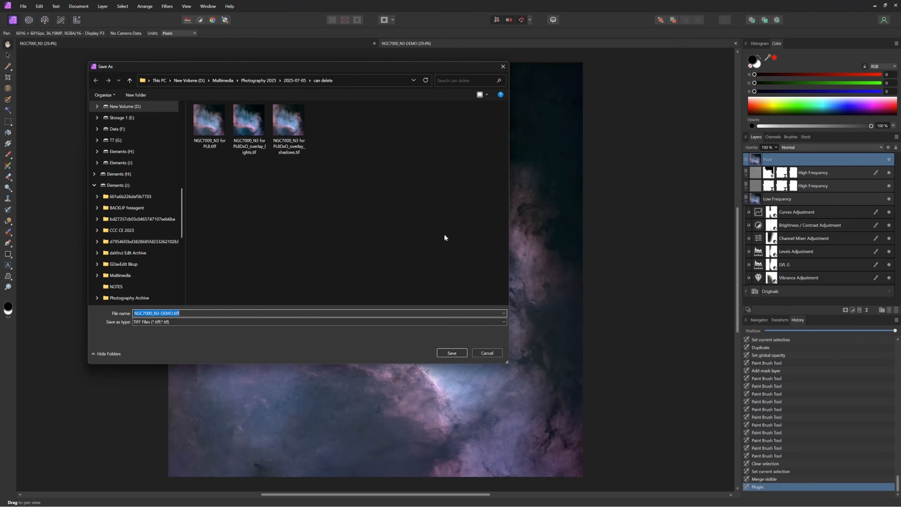
{"action": "left_click", "coordinate": [449, 353]}
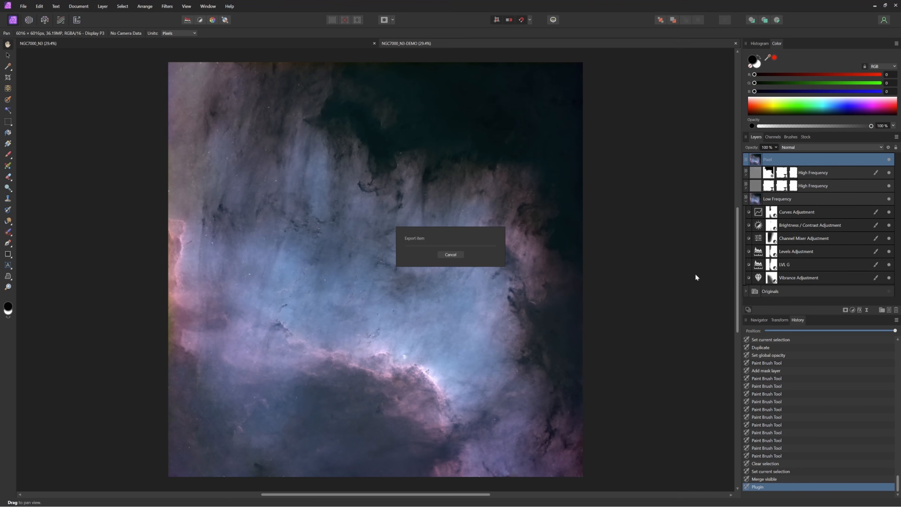